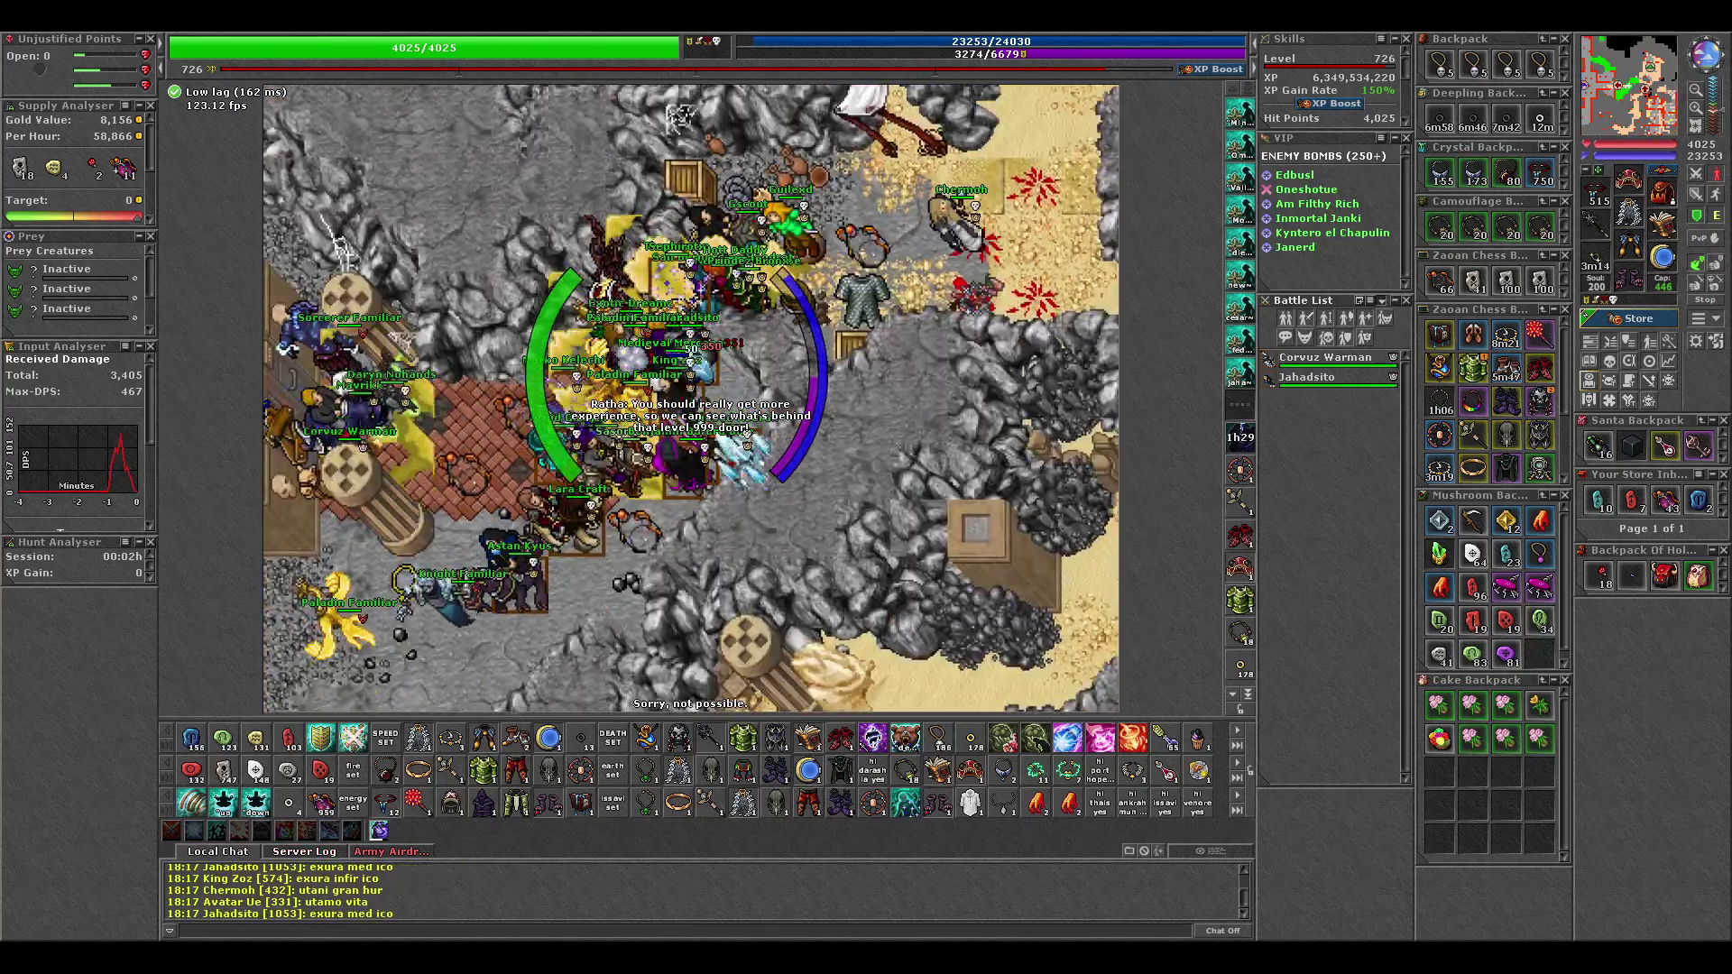
Step: Cast utamo tempo, then walk north-east, east and south-east onto the sandy ground
{"action": "key", "text": "F5"}
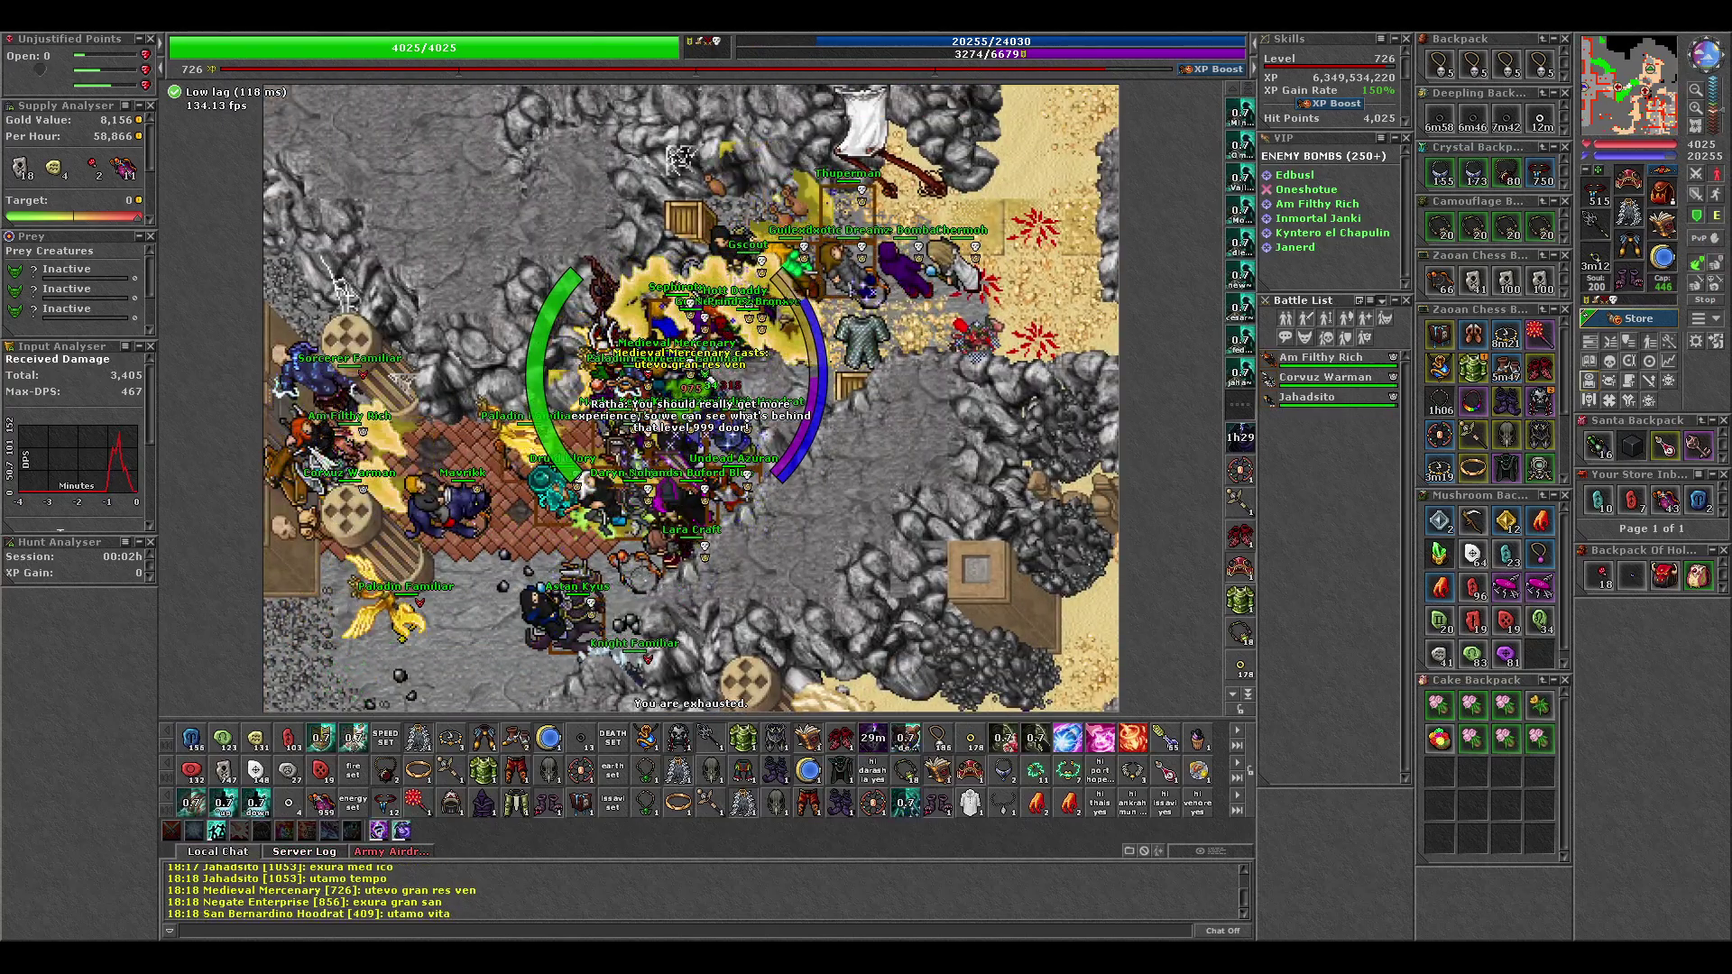
{"action": "key", "text": "Up"}
{"action": "key", "text": "Right"}
{"action": "key", "text": "Up"}
{"action": "key", "text": "Right"}
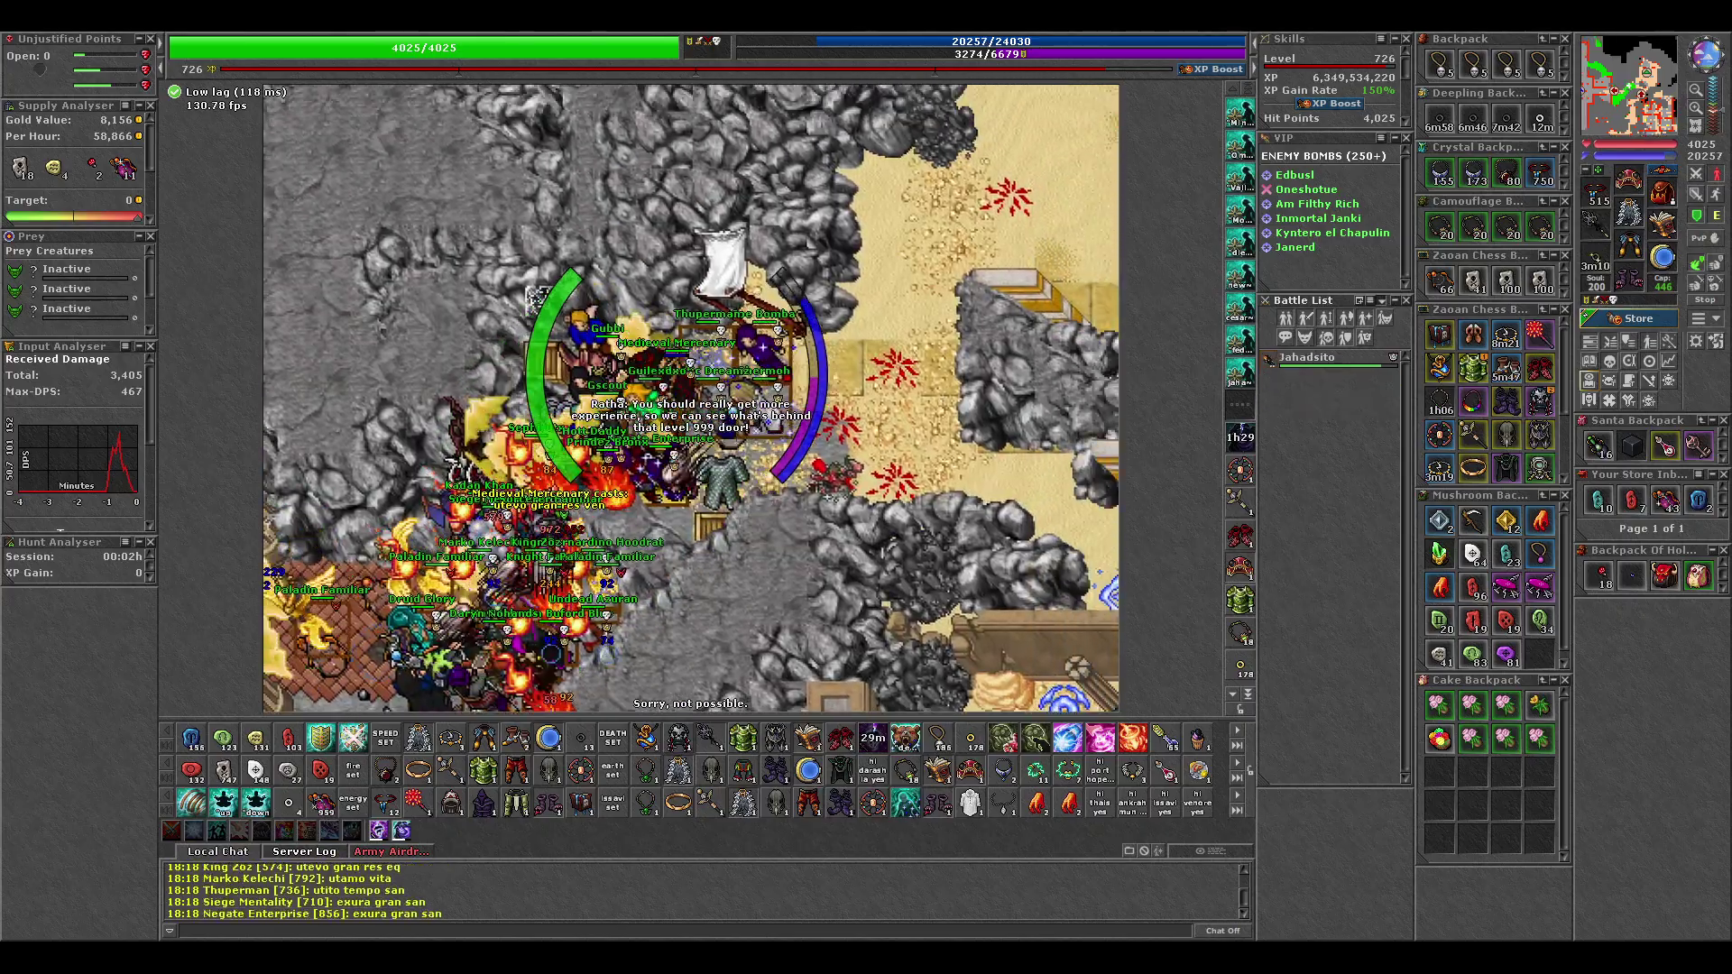
{"action": "key", "text": "Right"}
{"action": "key", "text": "Right"}
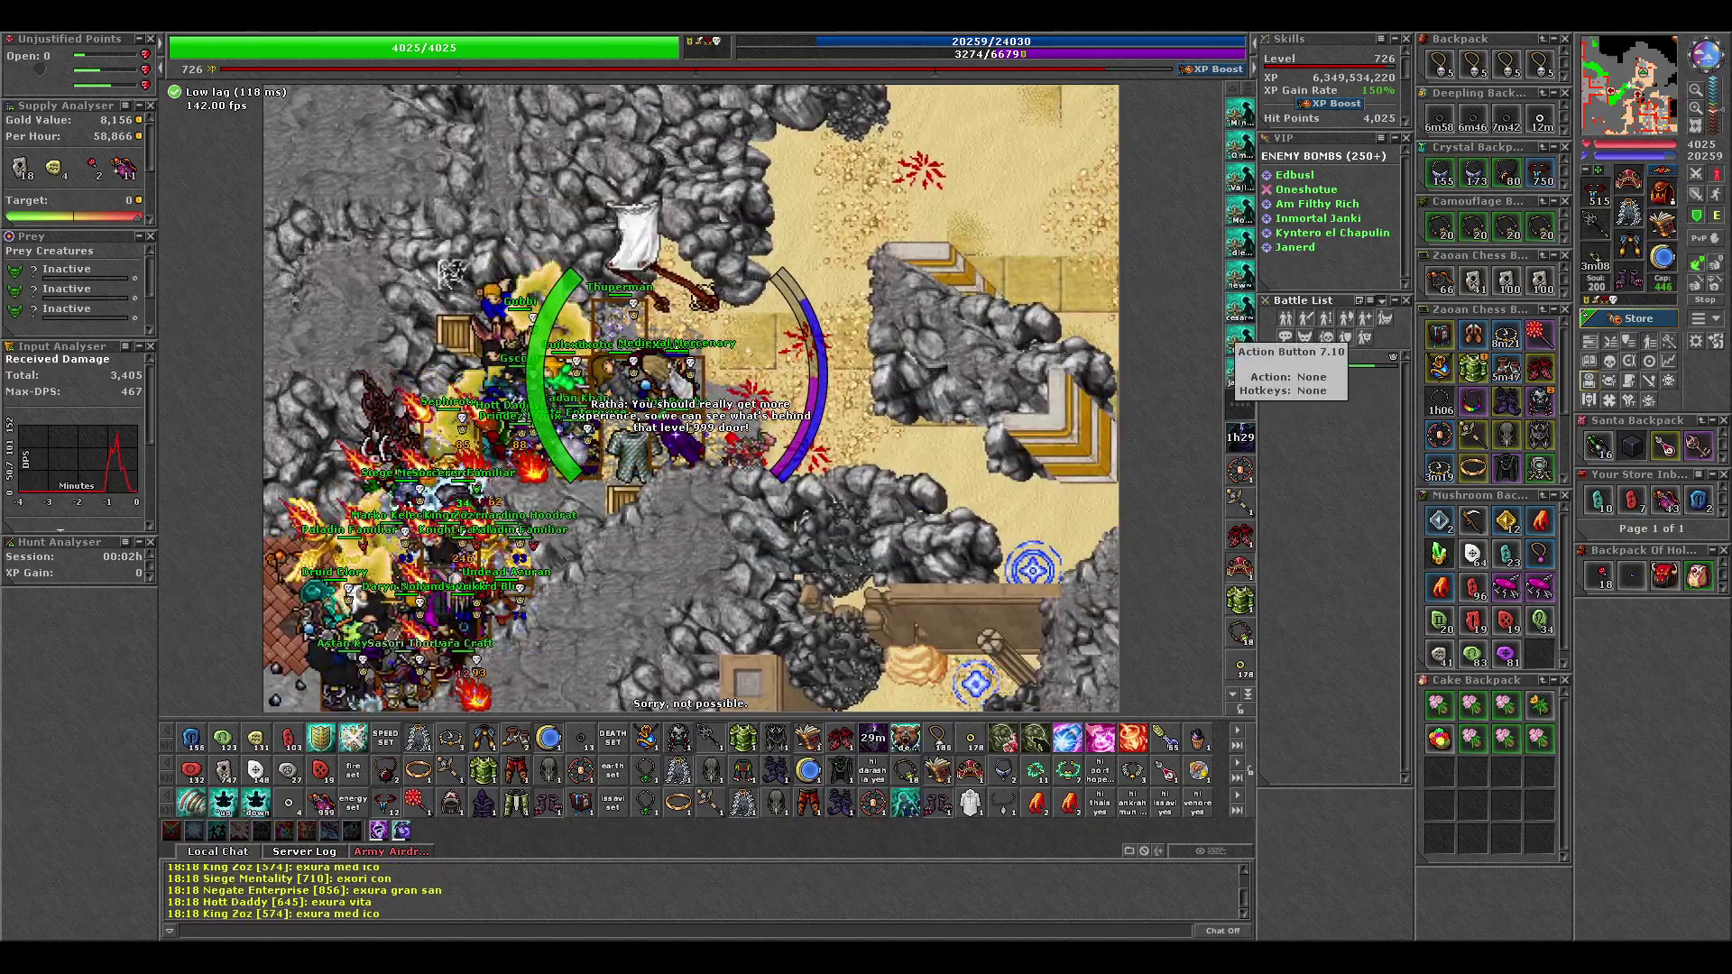
{"action": "key", "text": "Down"}
{"action": "key", "text": "Right"}
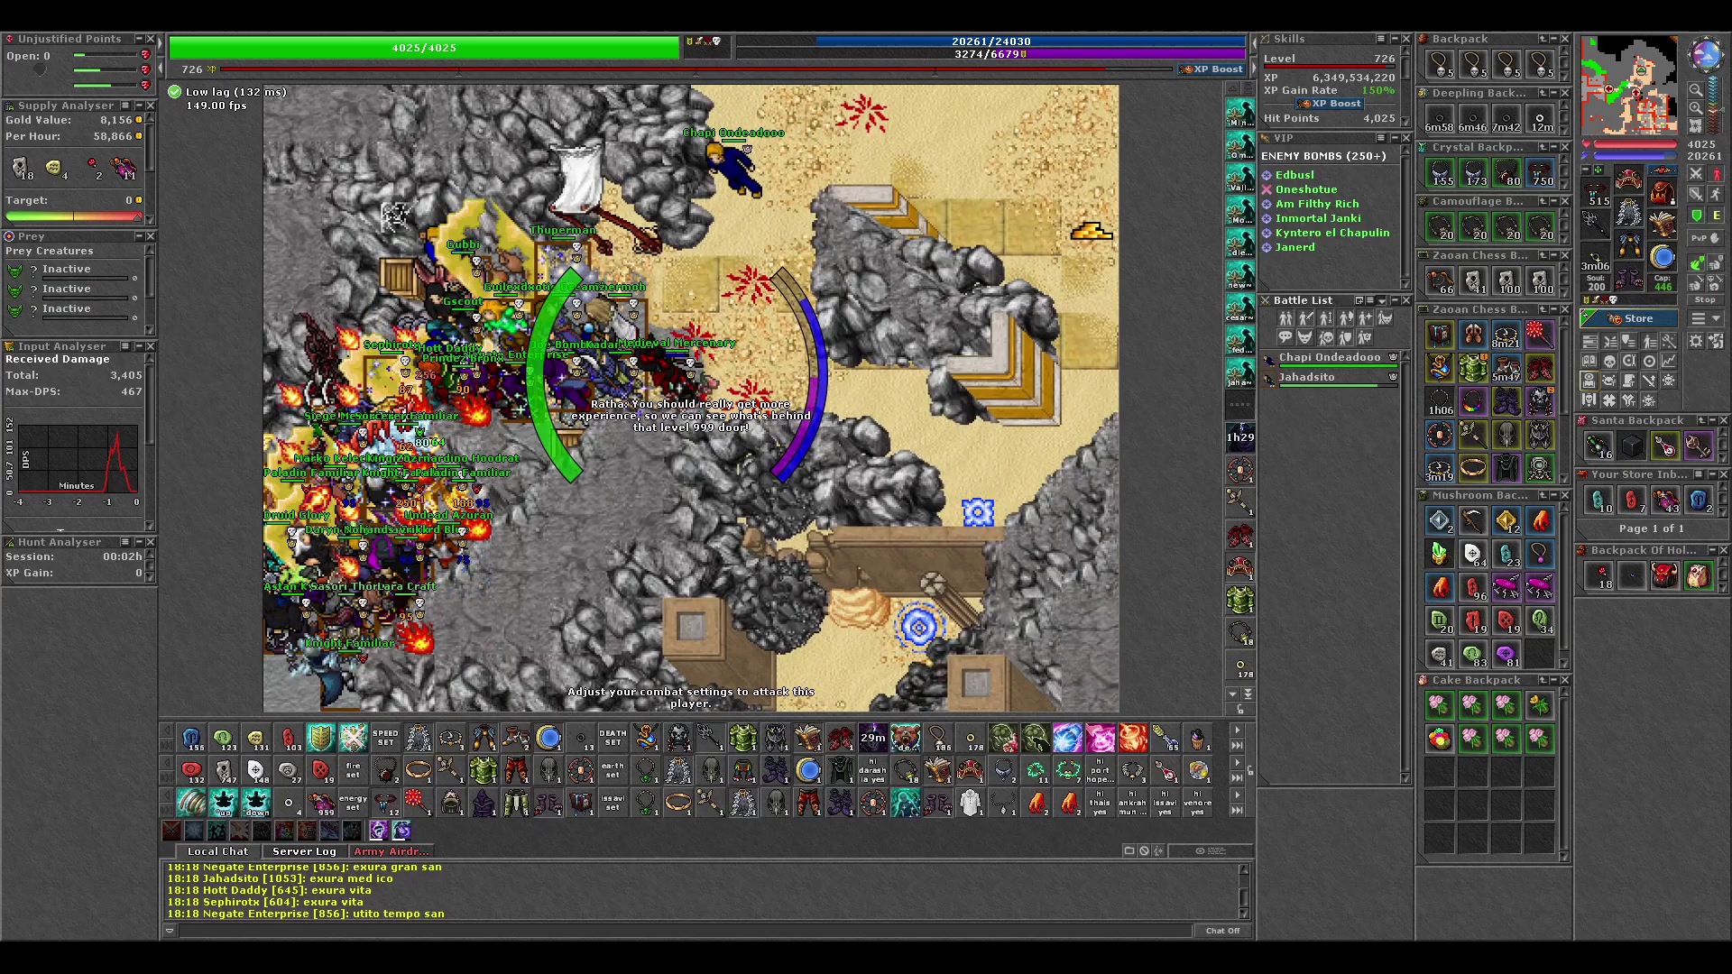
Step: Fire repeated sudden death rune attacks at the enemy crowd
{"action": "key", "text": "F1"}
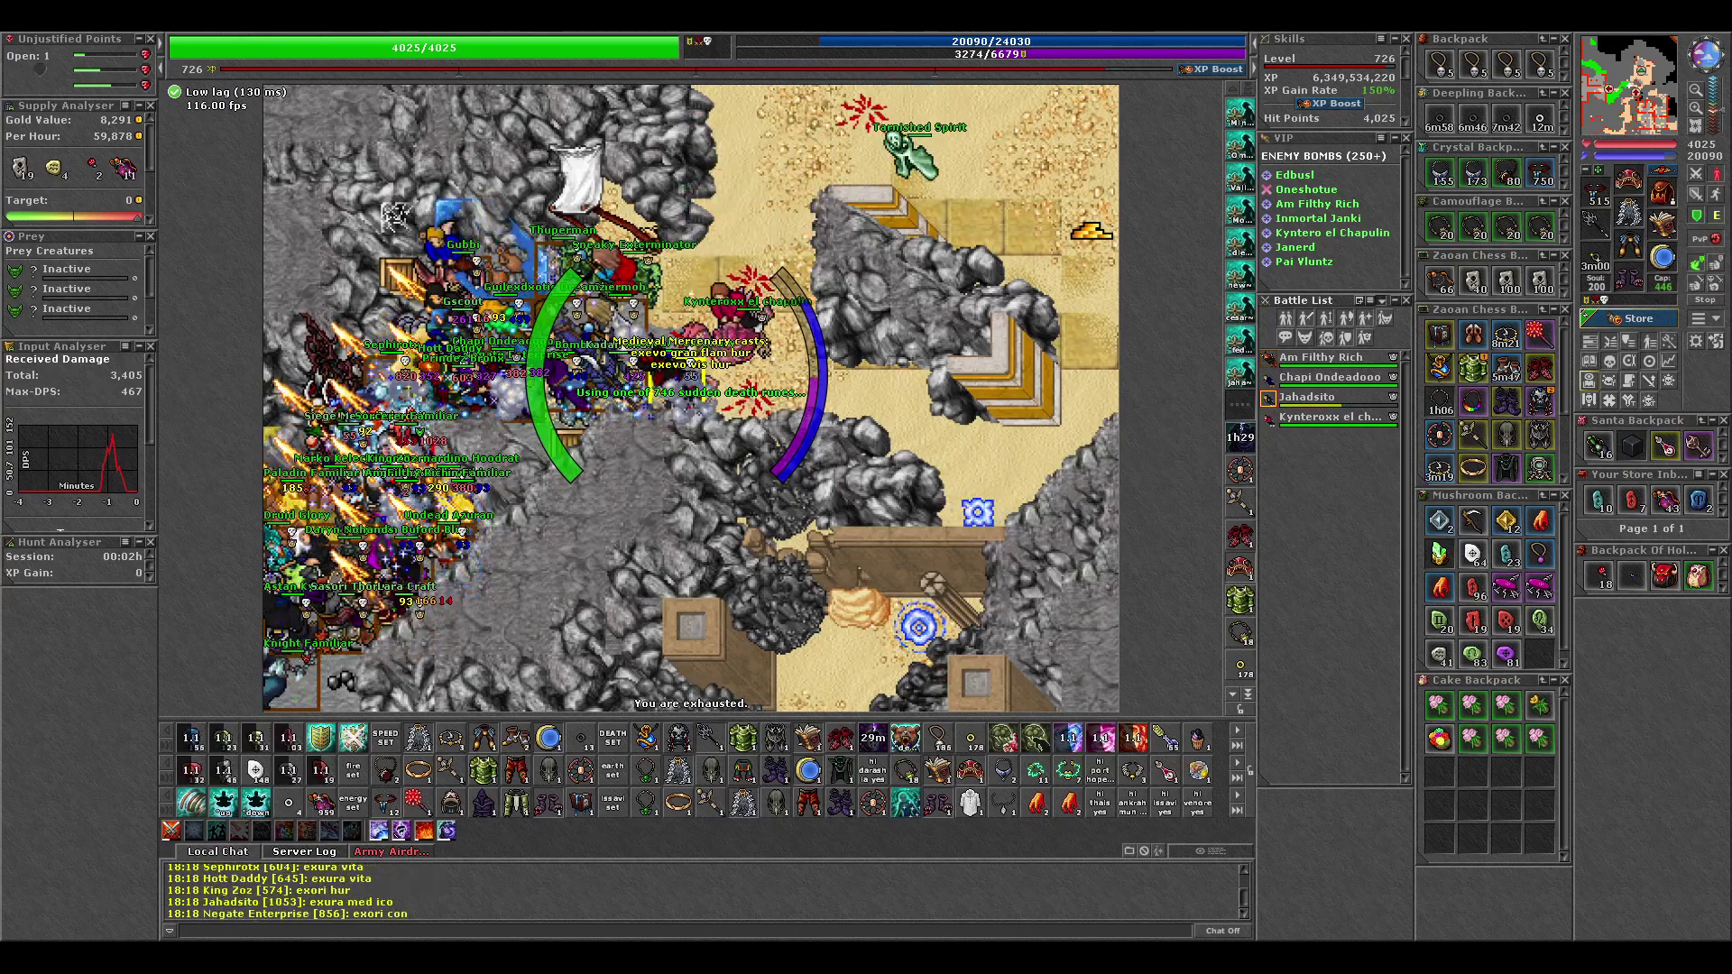
{"action": "key", "text": "F1"}
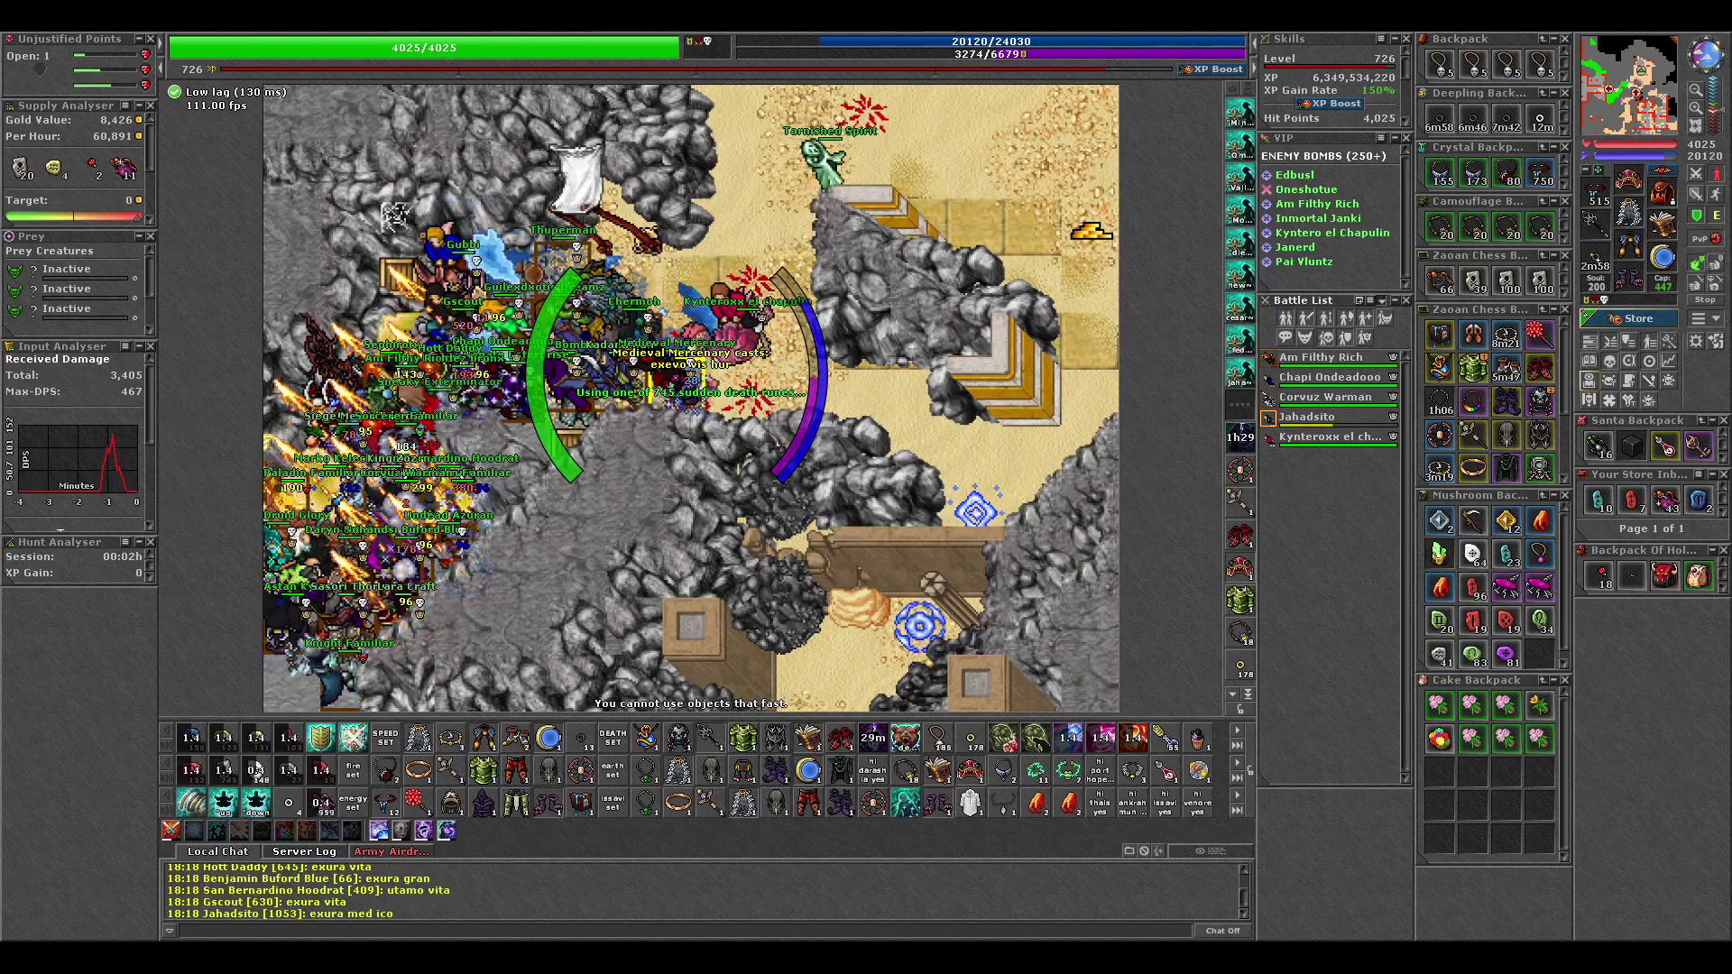
{"action": "key", "text": "F1"}
{"action": "key", "text": "F1"}
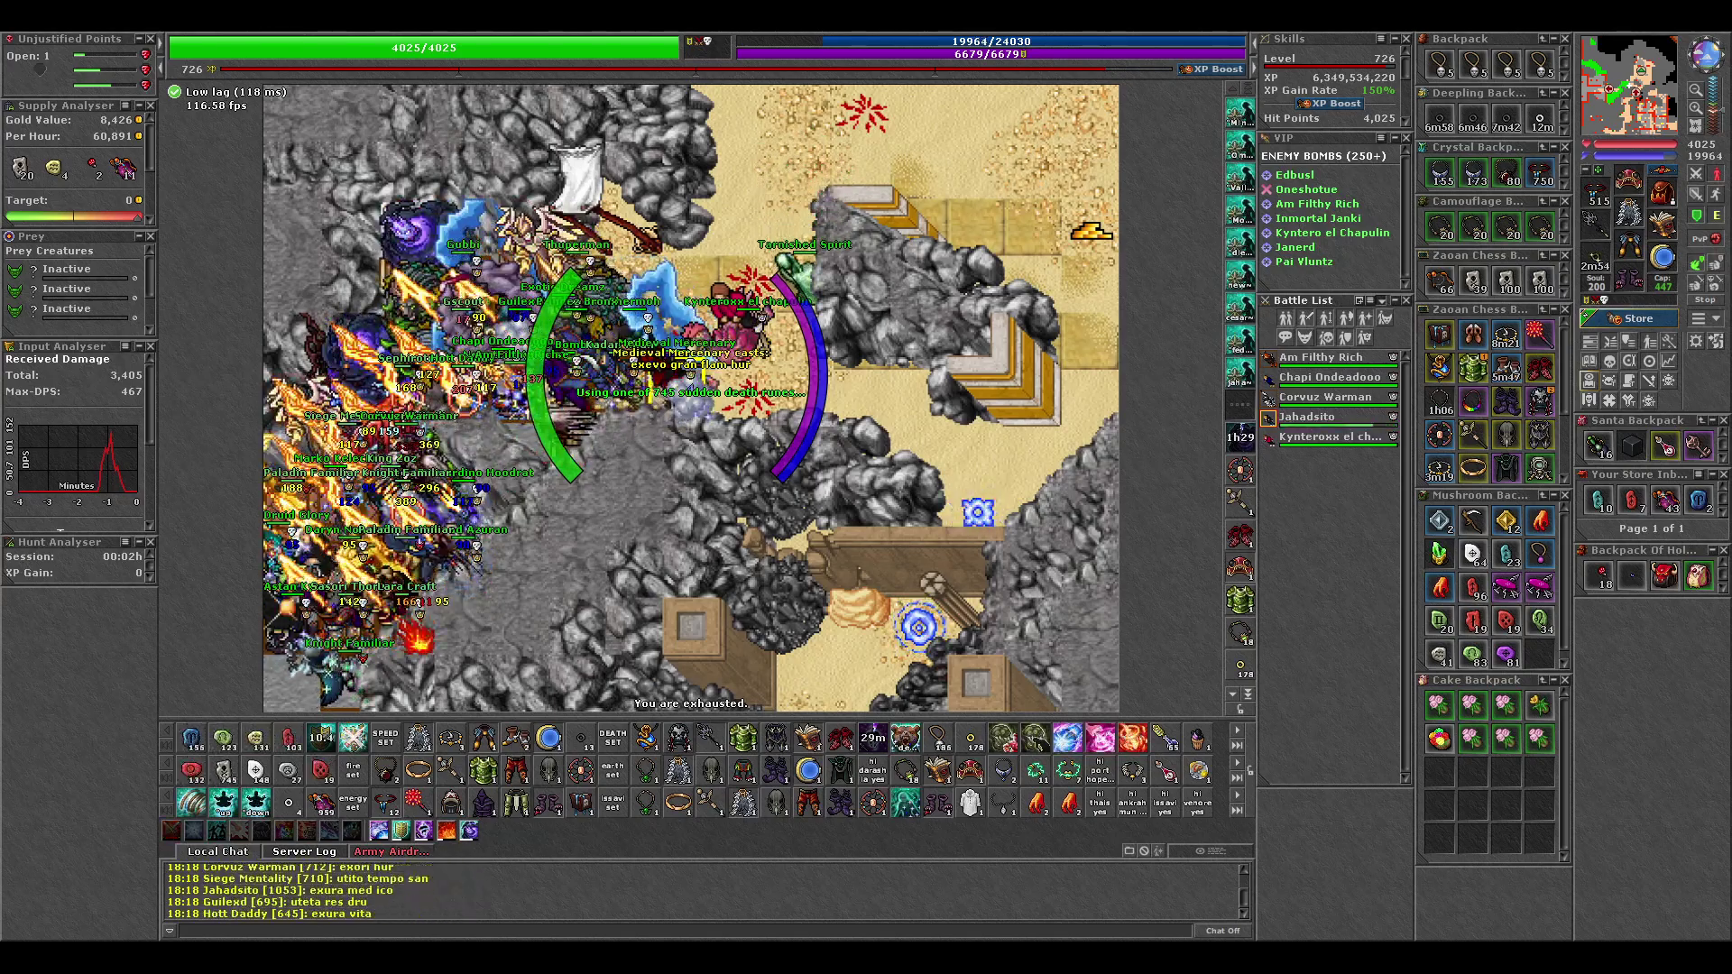
{"action": "key", "text": "F1"}
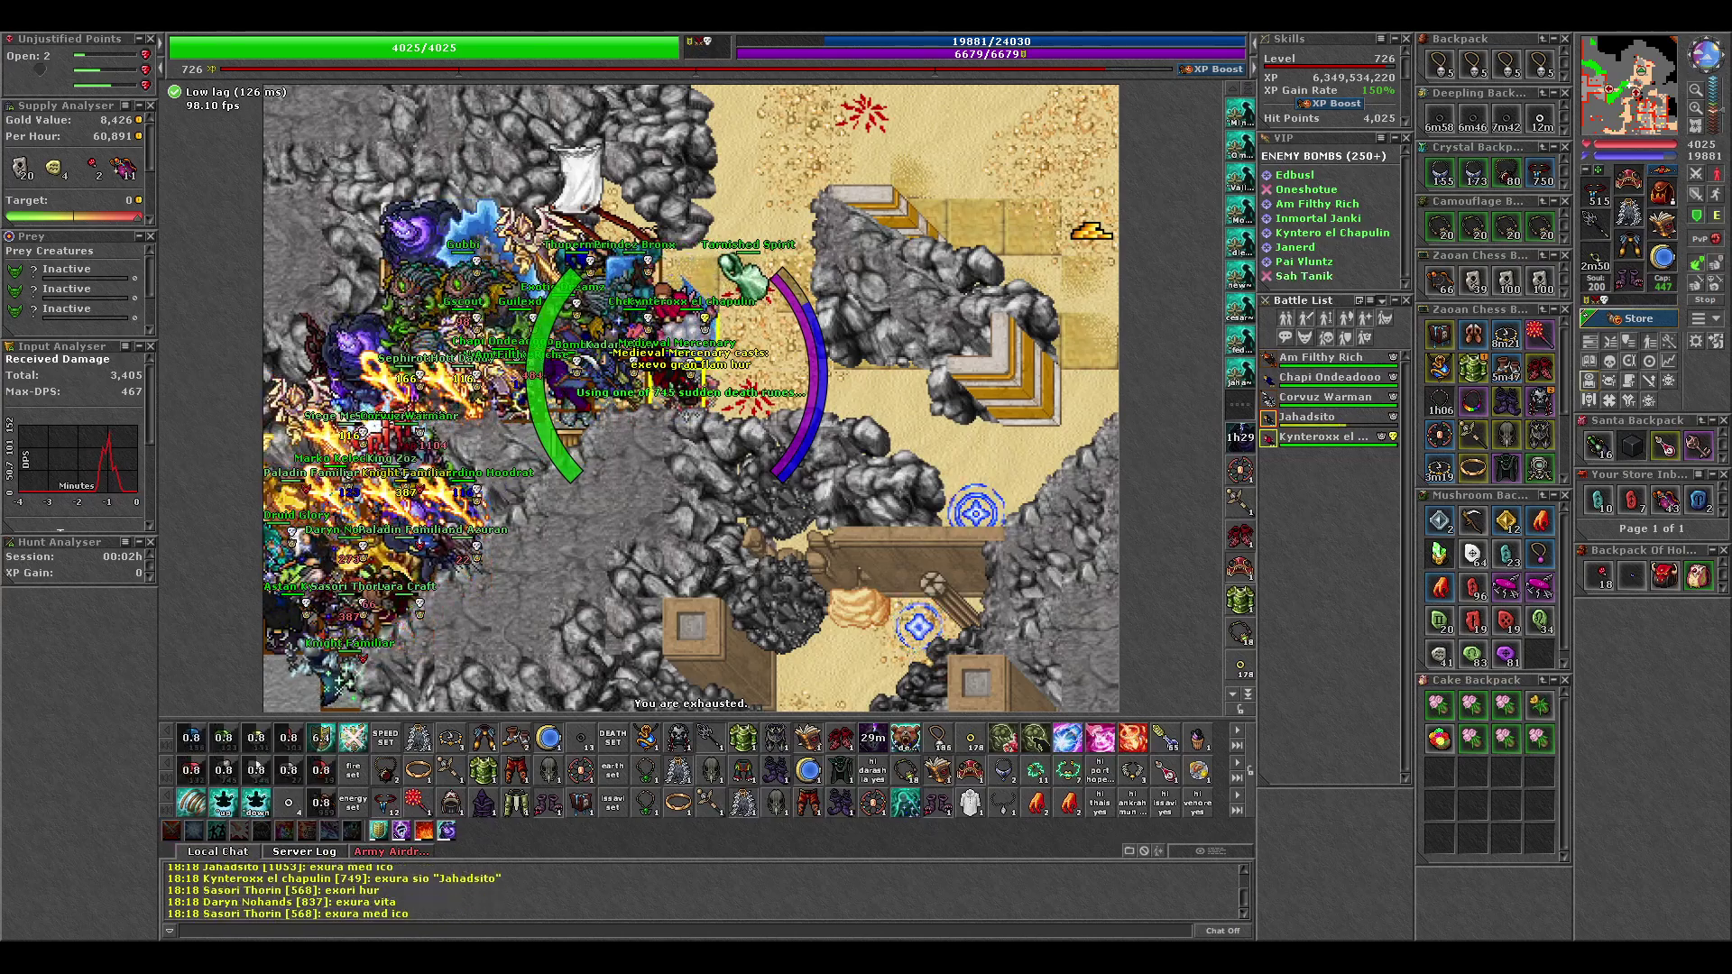
{"action": "key", "text": "F1"}
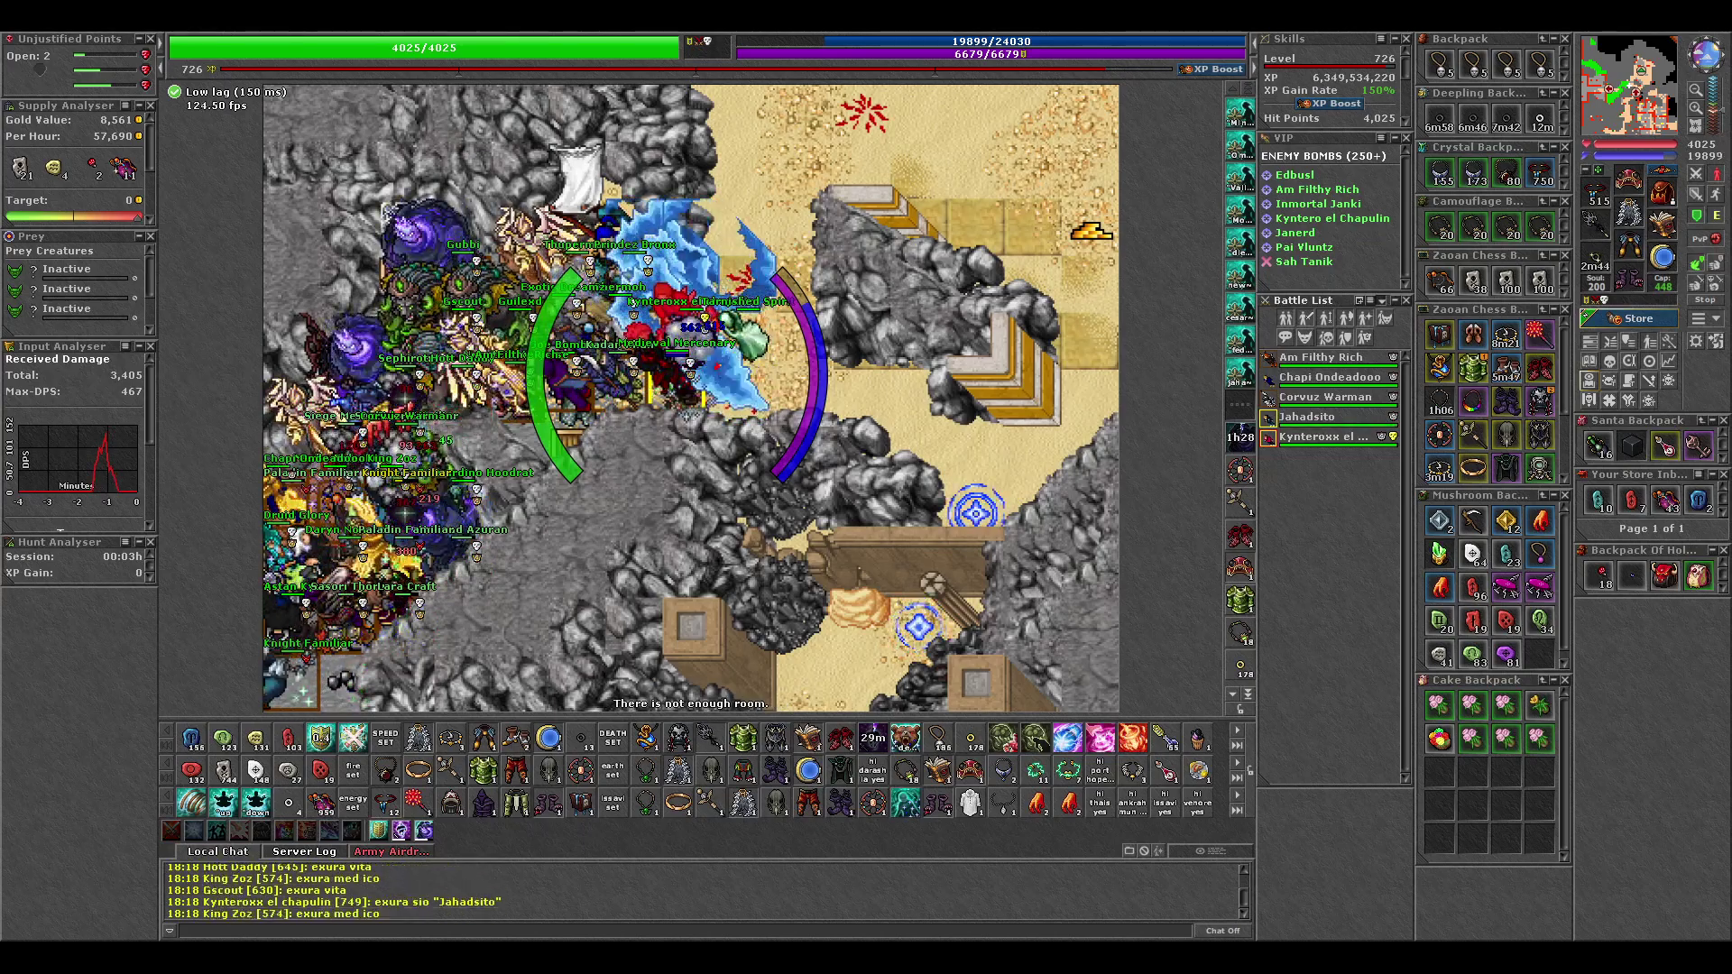
{"action": "key", "text": "F1"}
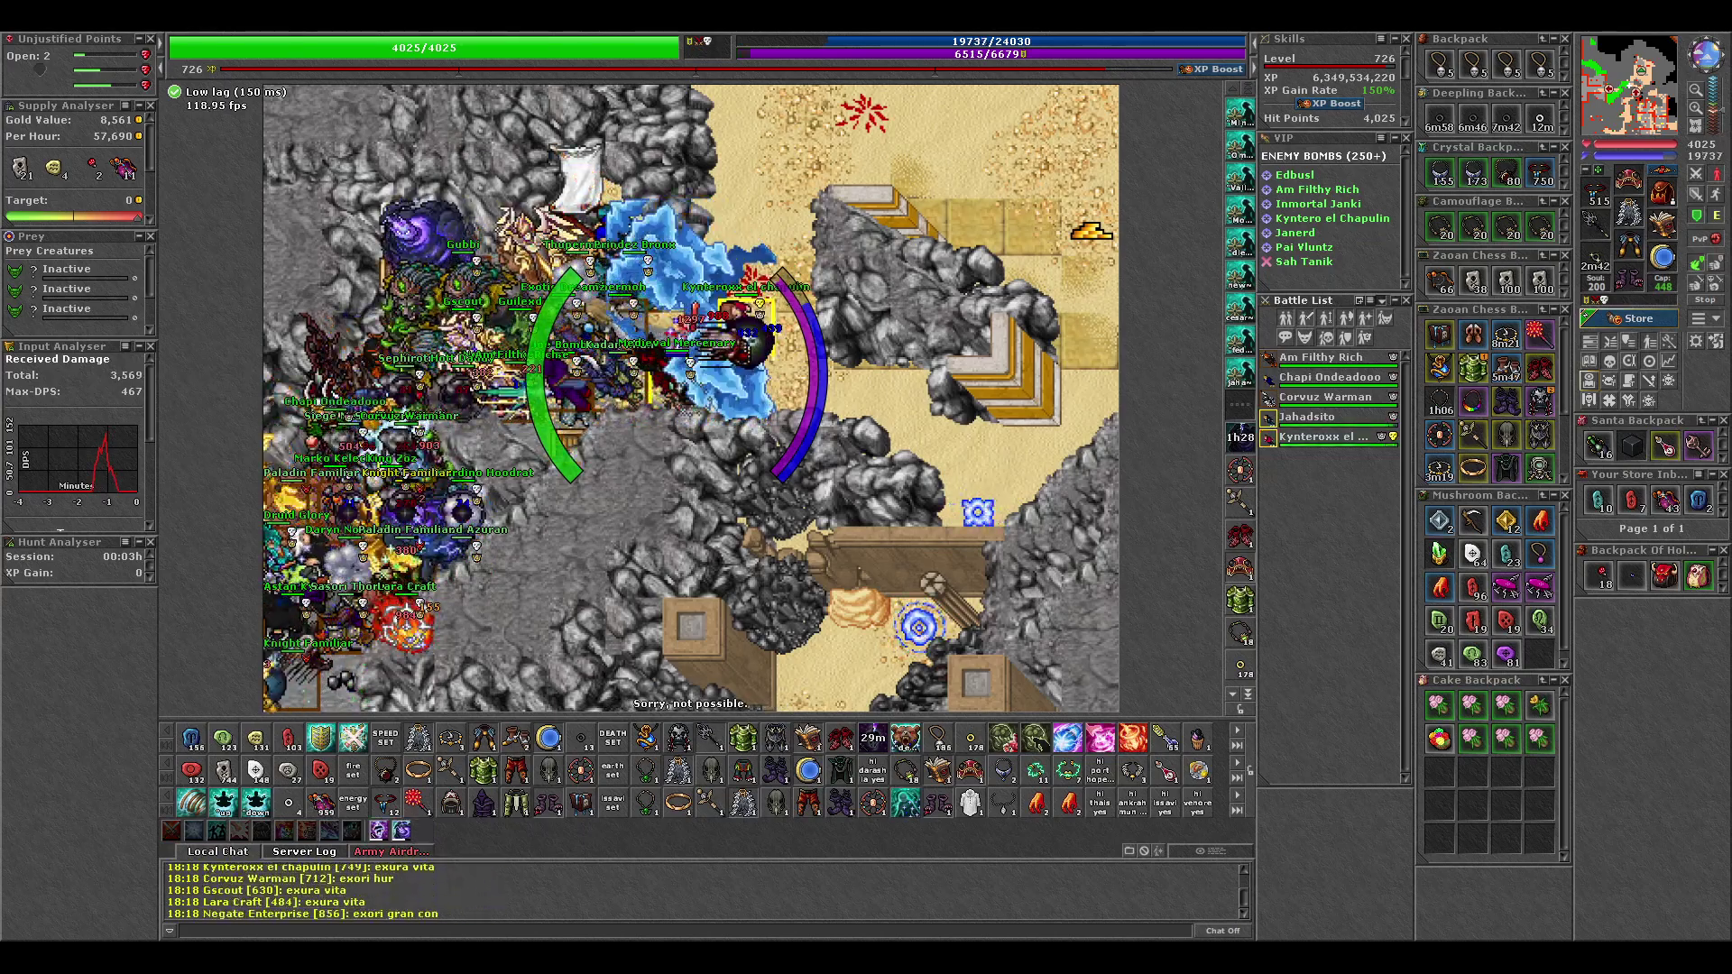
Step: Hold the rocky passage with magic walls while firing fire waves and runes
{"action": "key", "text": "F2"}
{"action": "key", "text": "F2"}
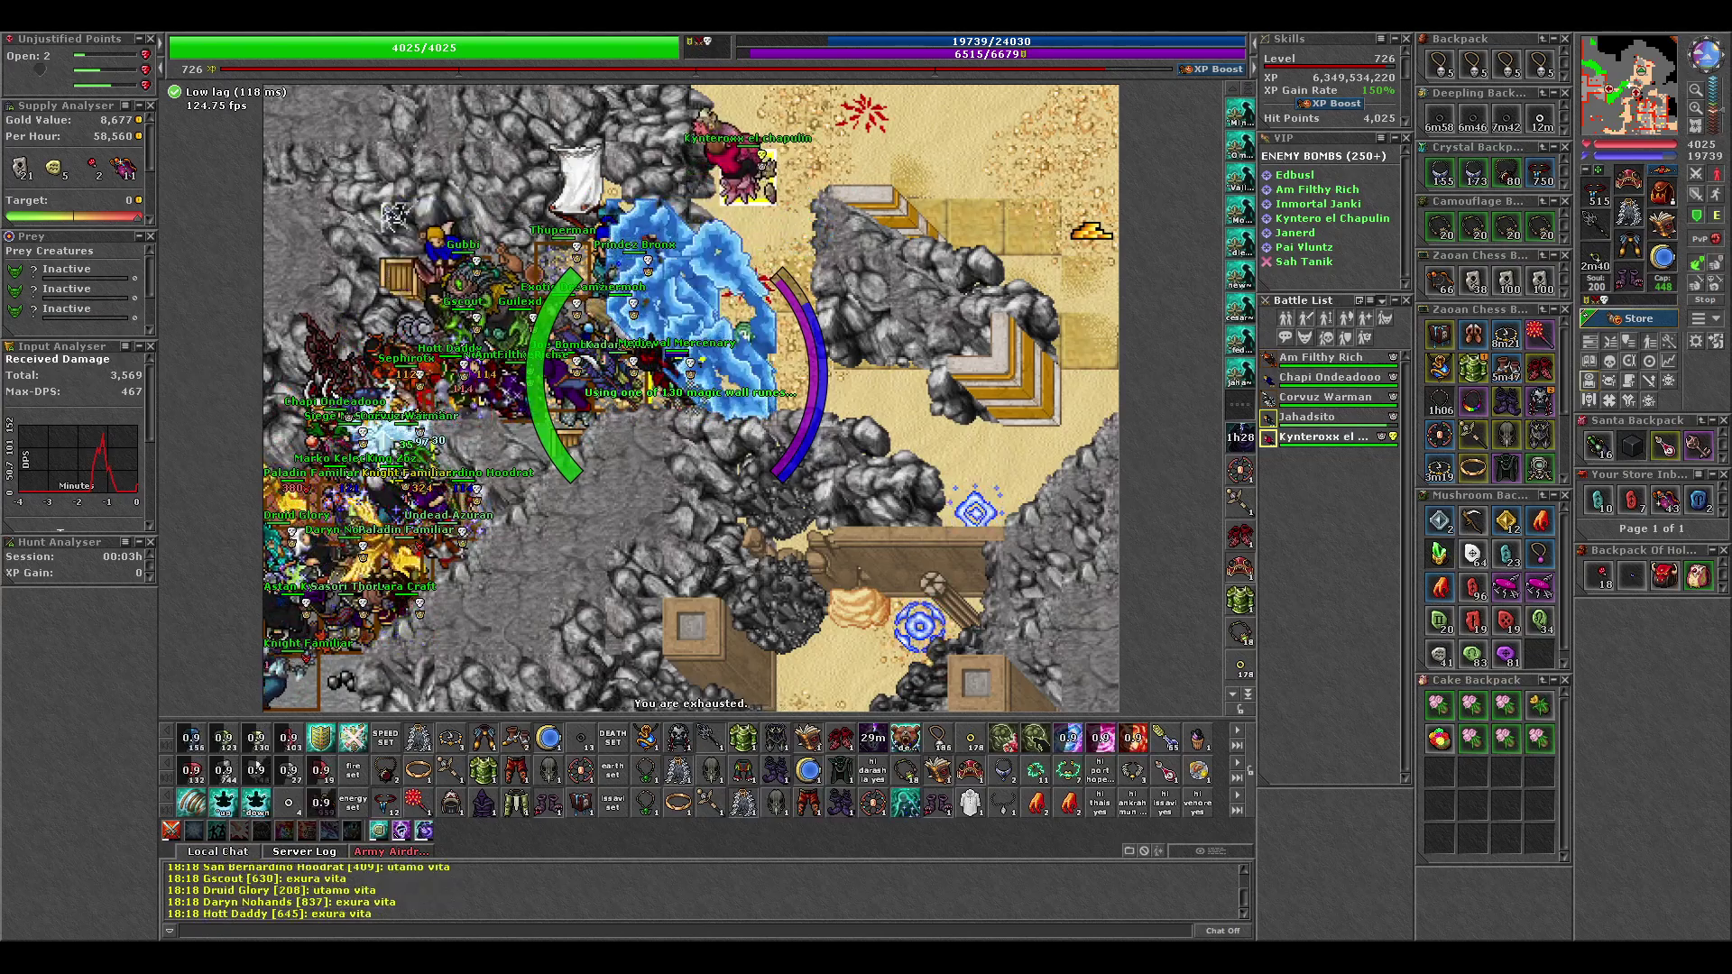
{"action": "key", "text": "F3"}
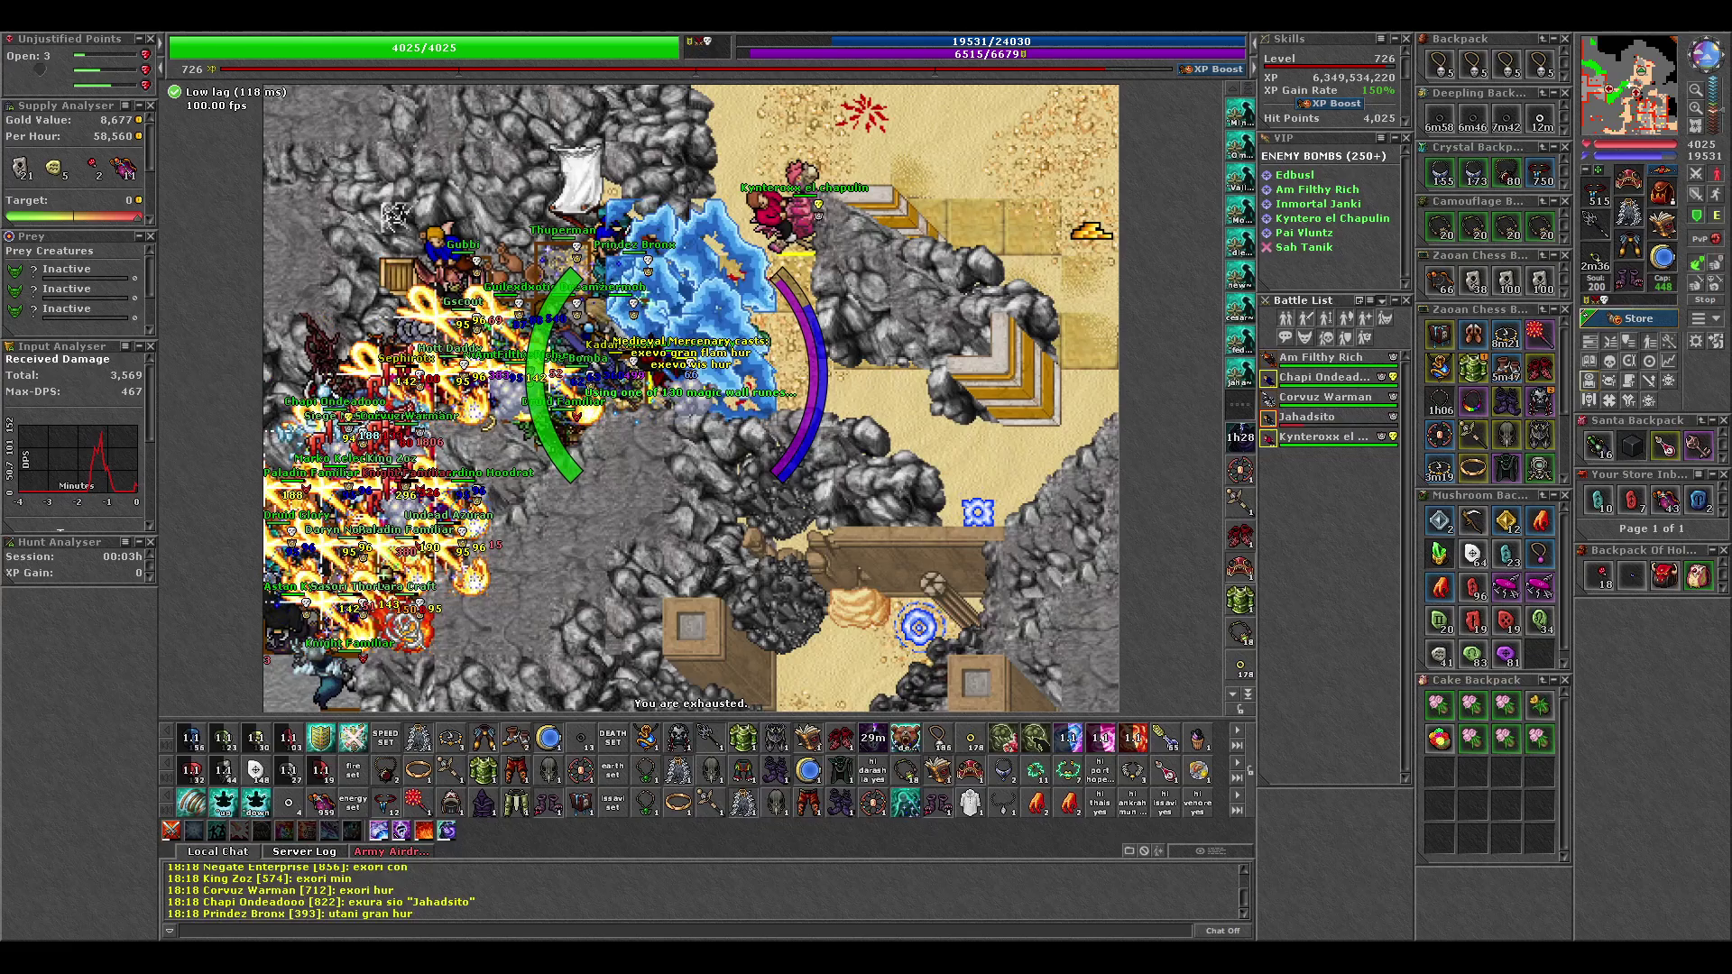
{"action": "key", "text": "F3"}
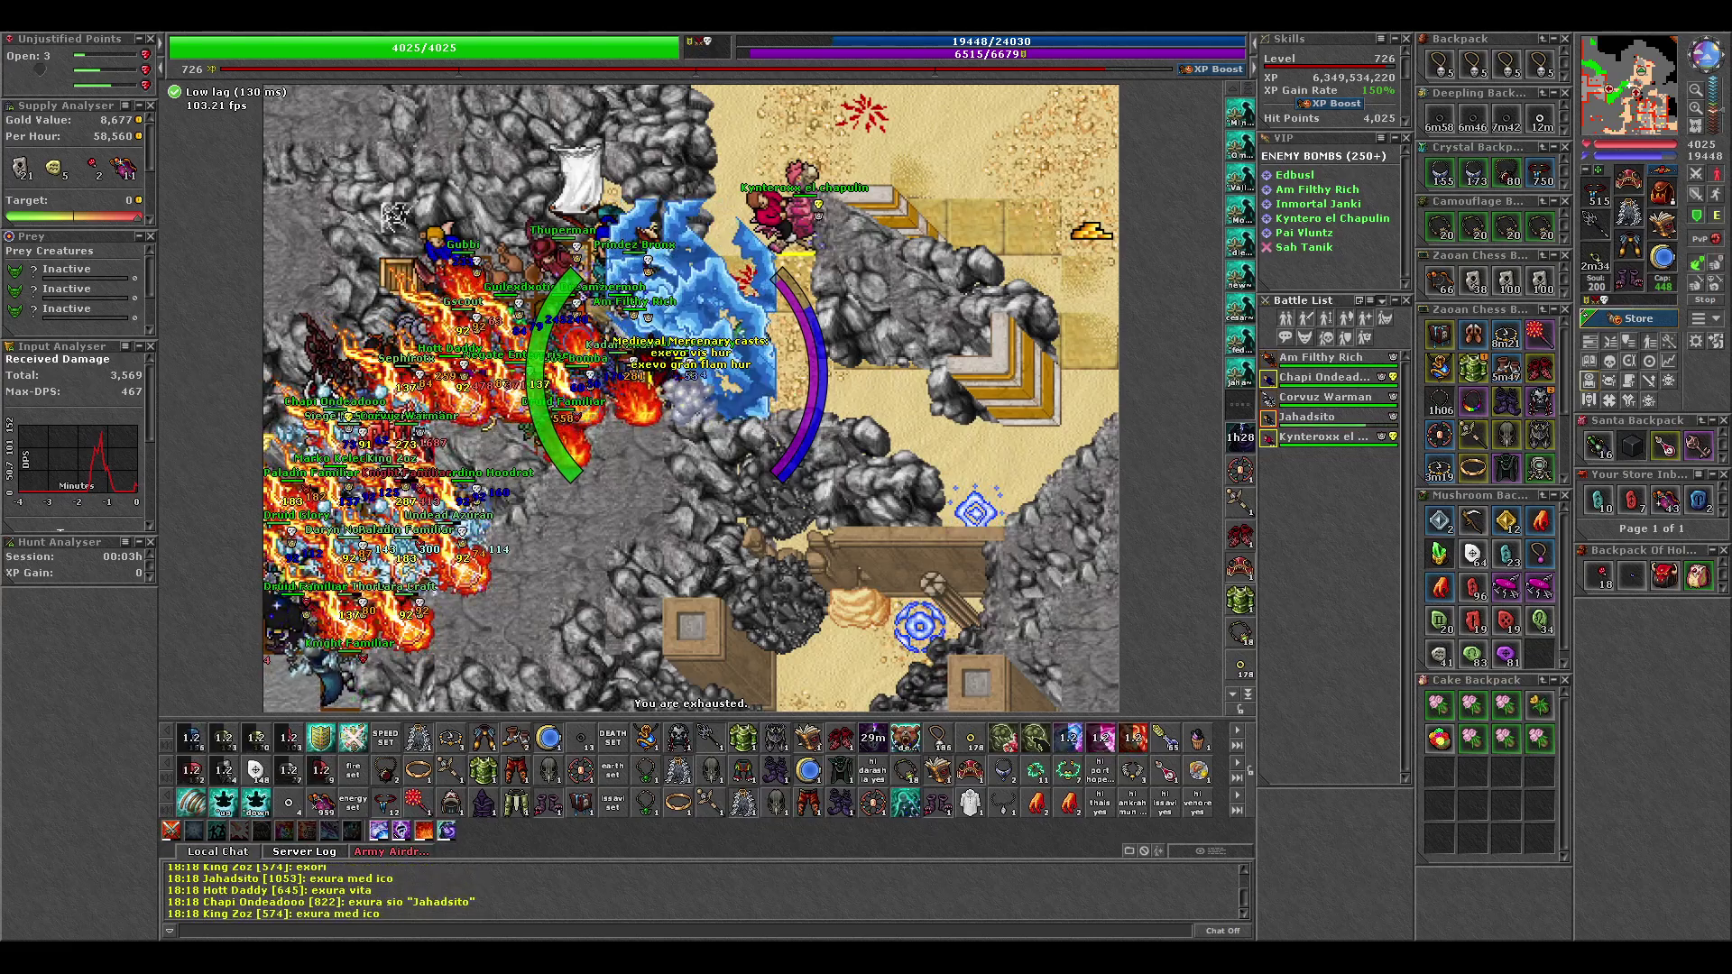
{"action": "key", "text": "F2"}
{"action": "key", "text": "F2"}
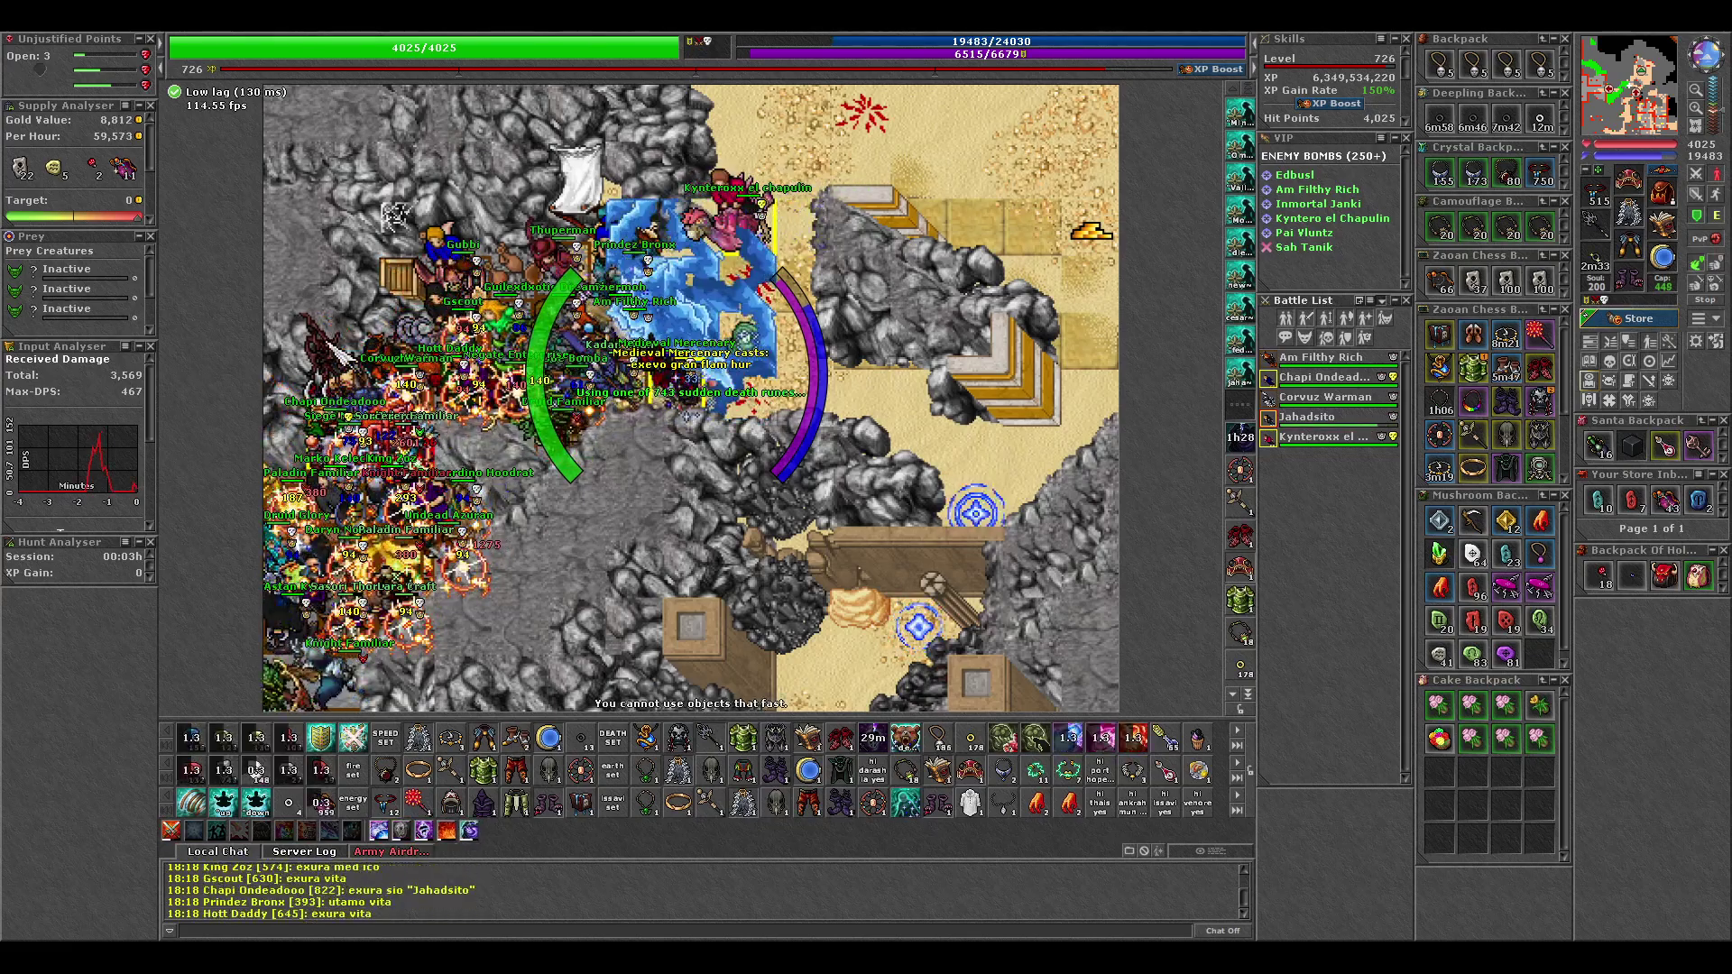
{"action": "key", "text": "F4"}
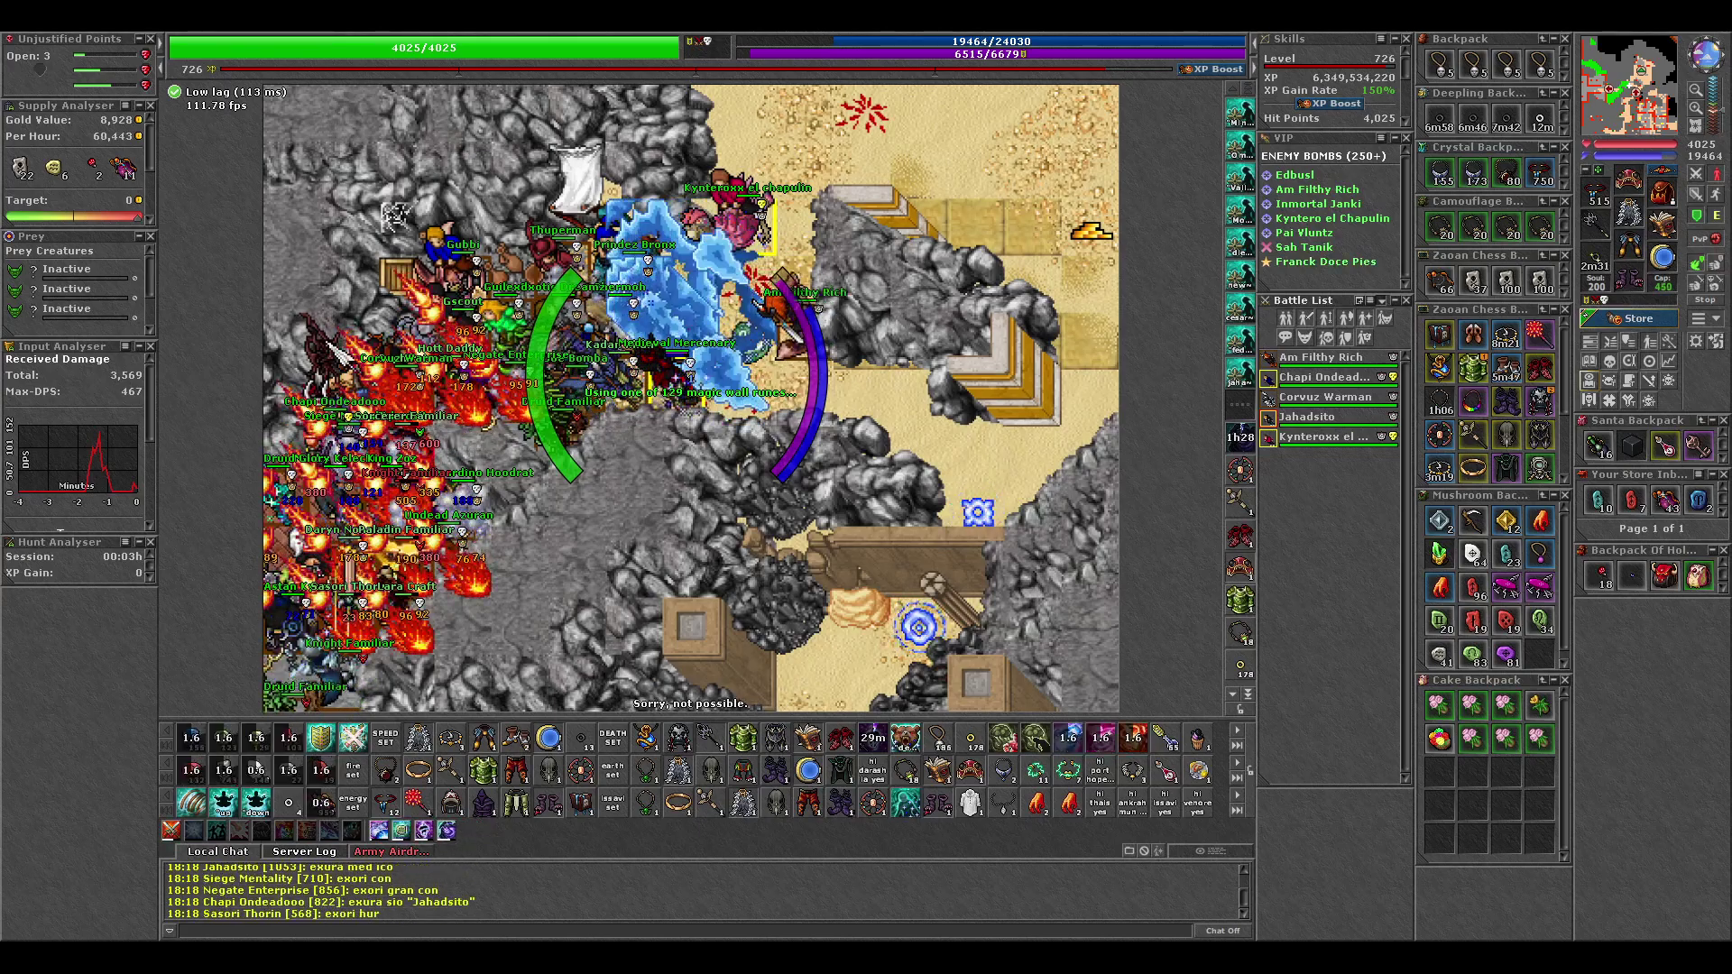
{"action": "key", "text": "F2"}
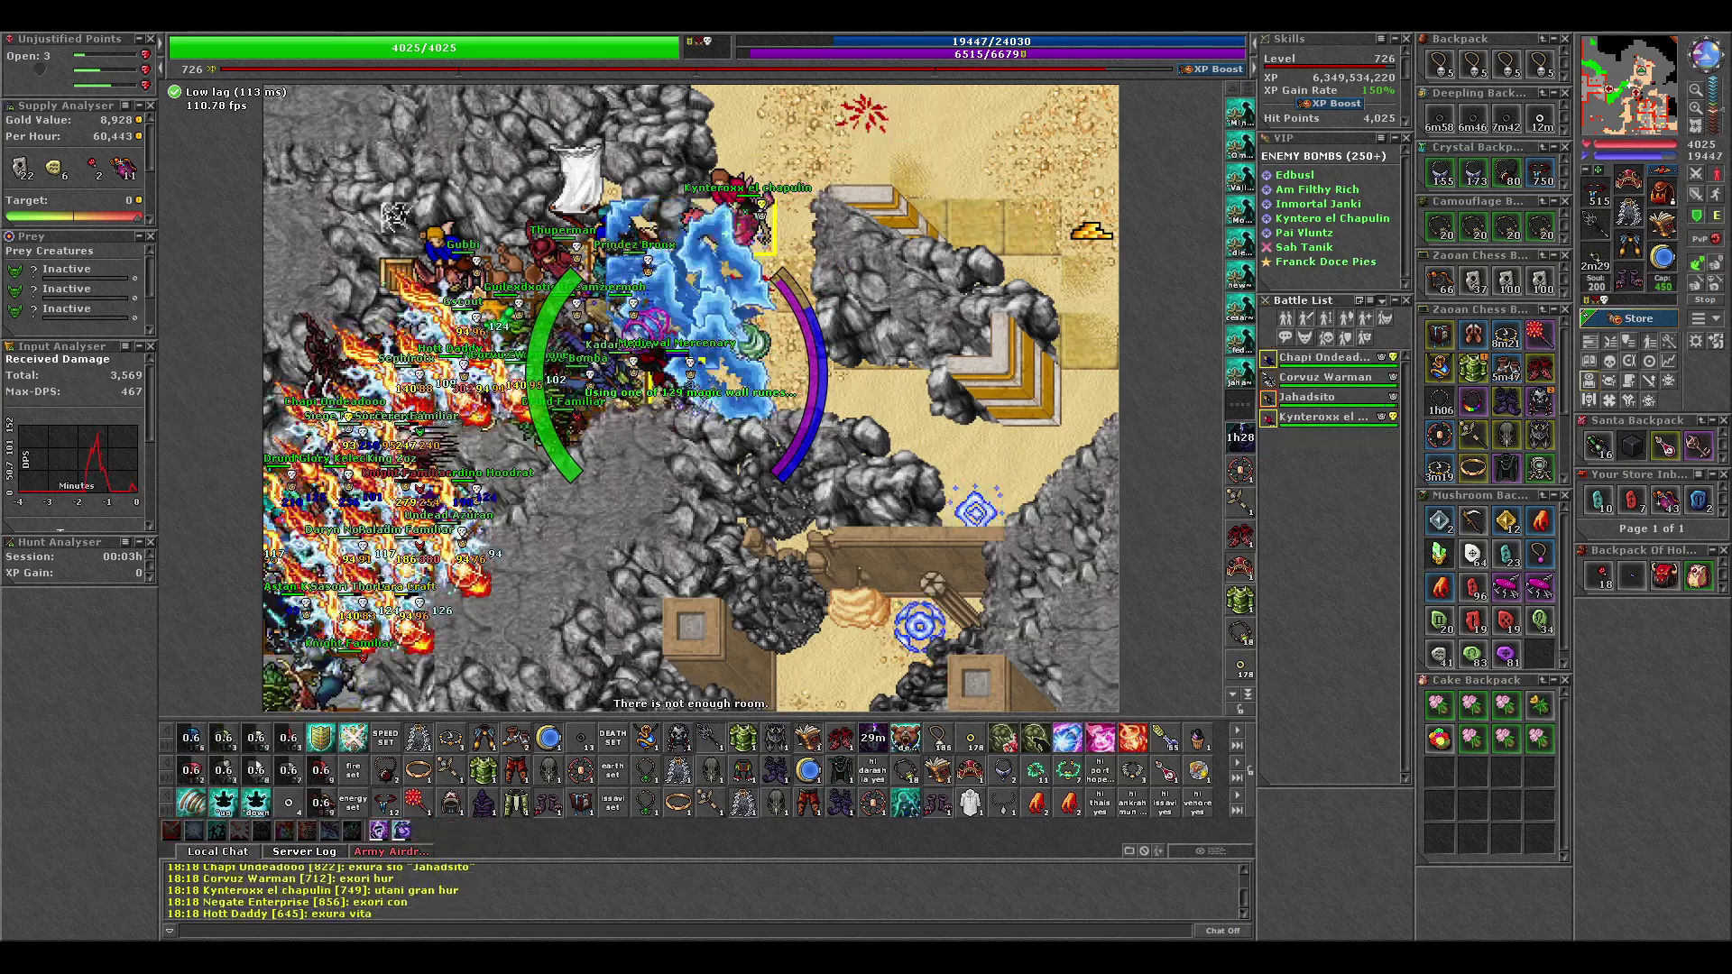
{"action": "key", "text": "F4"}
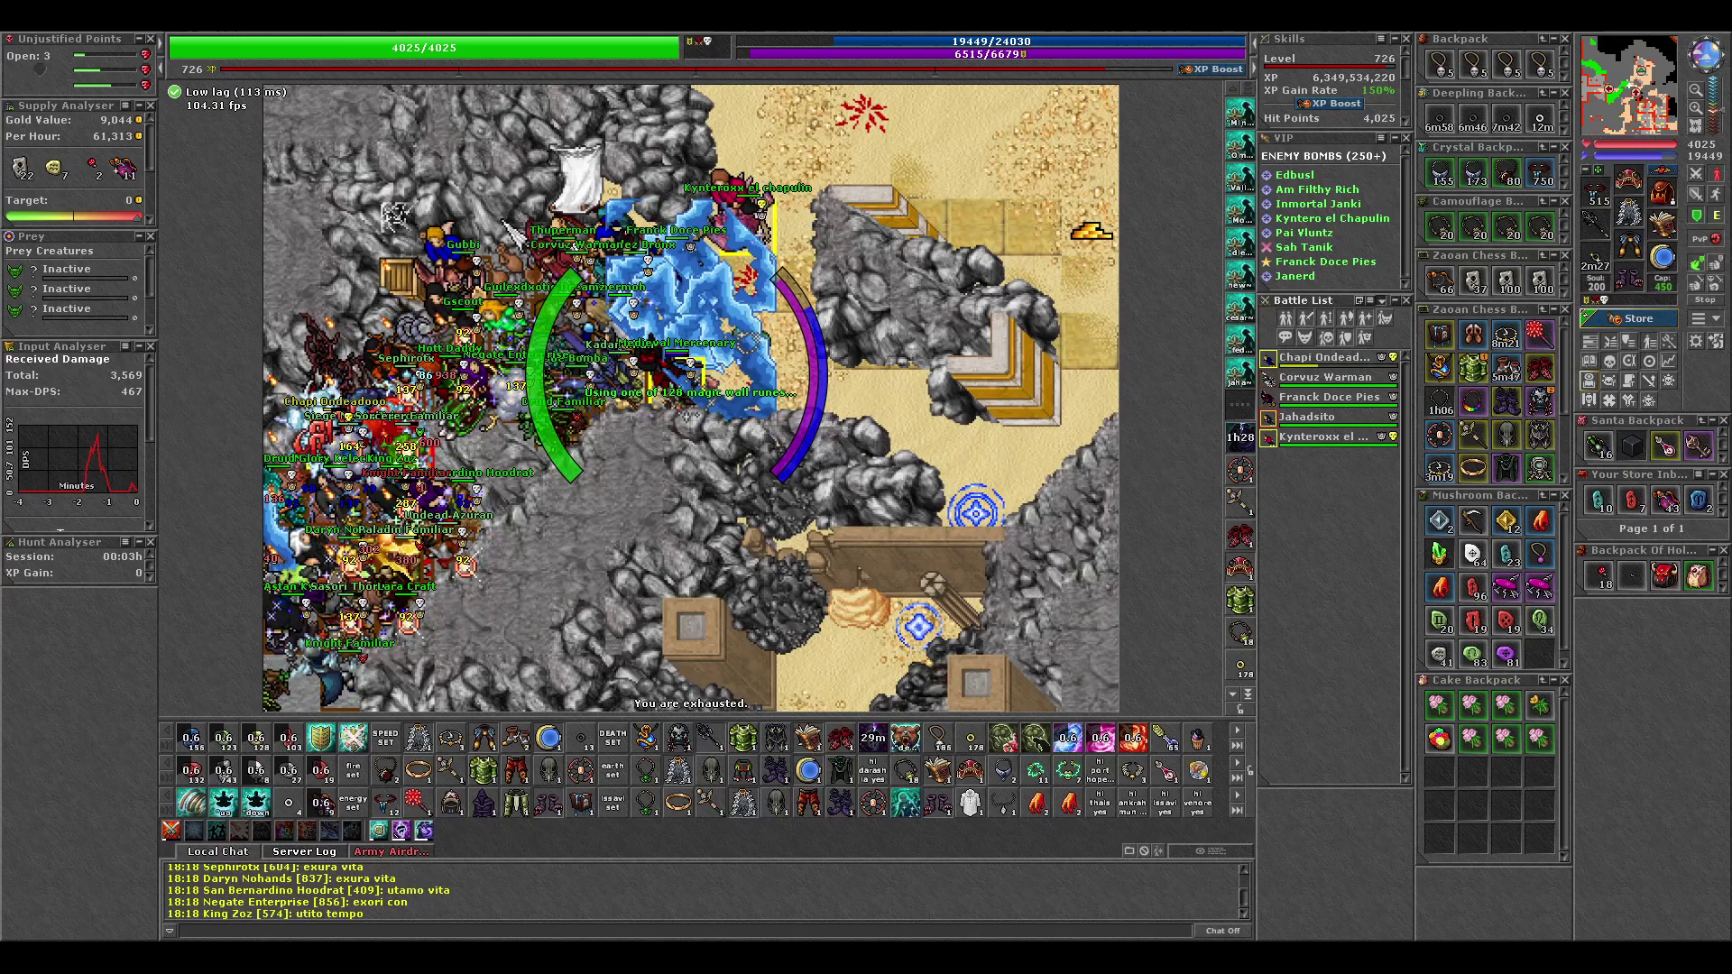
{"action": "key", "text": "F4"}
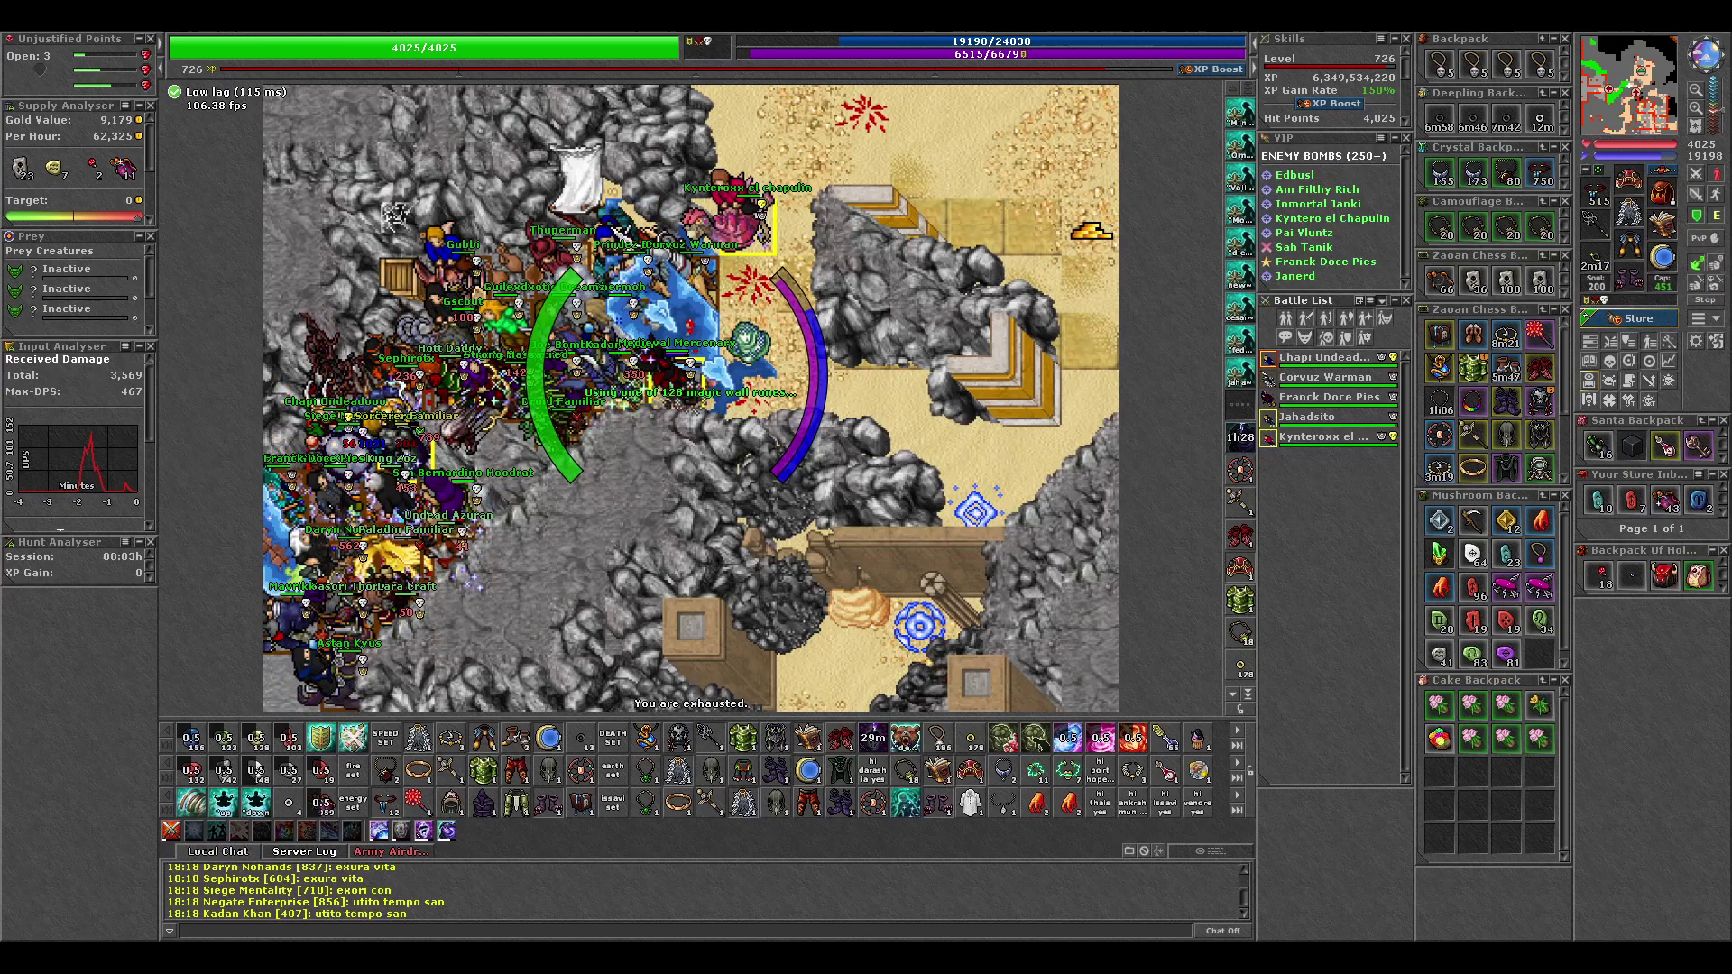
Step: Hit the enemy pack with runes, two fire waves and three sudden death runes
{"action": "key", "text": "F1"}
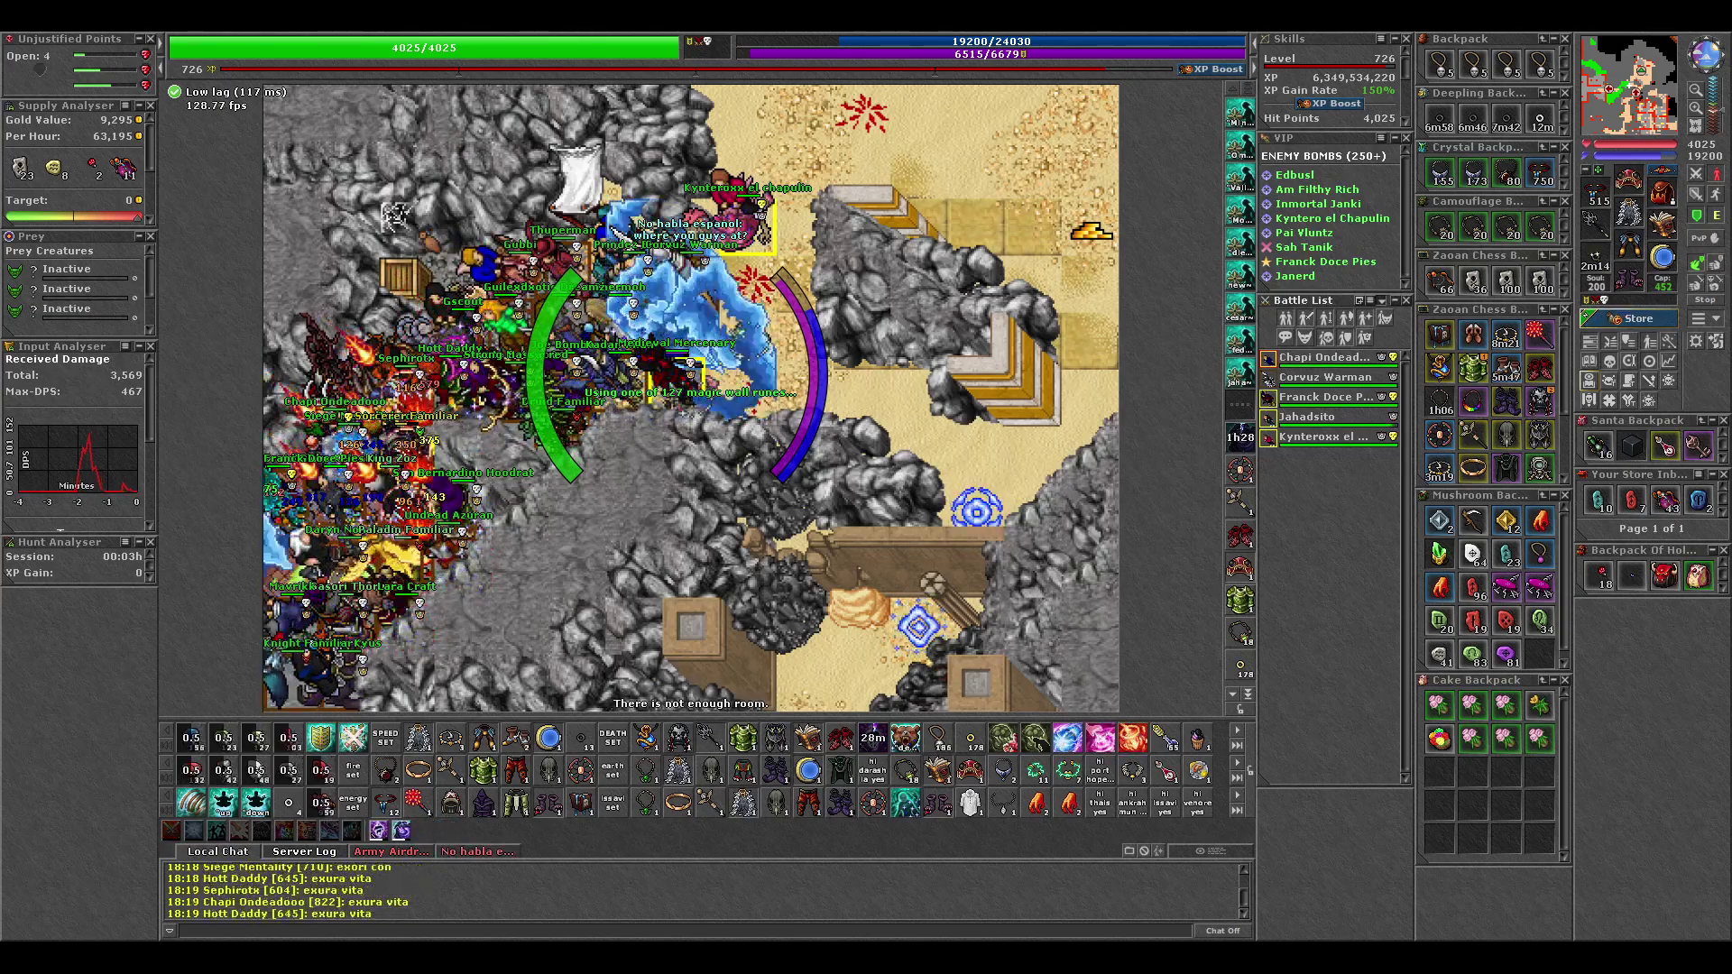
{"action": "key", "text": "F2"}
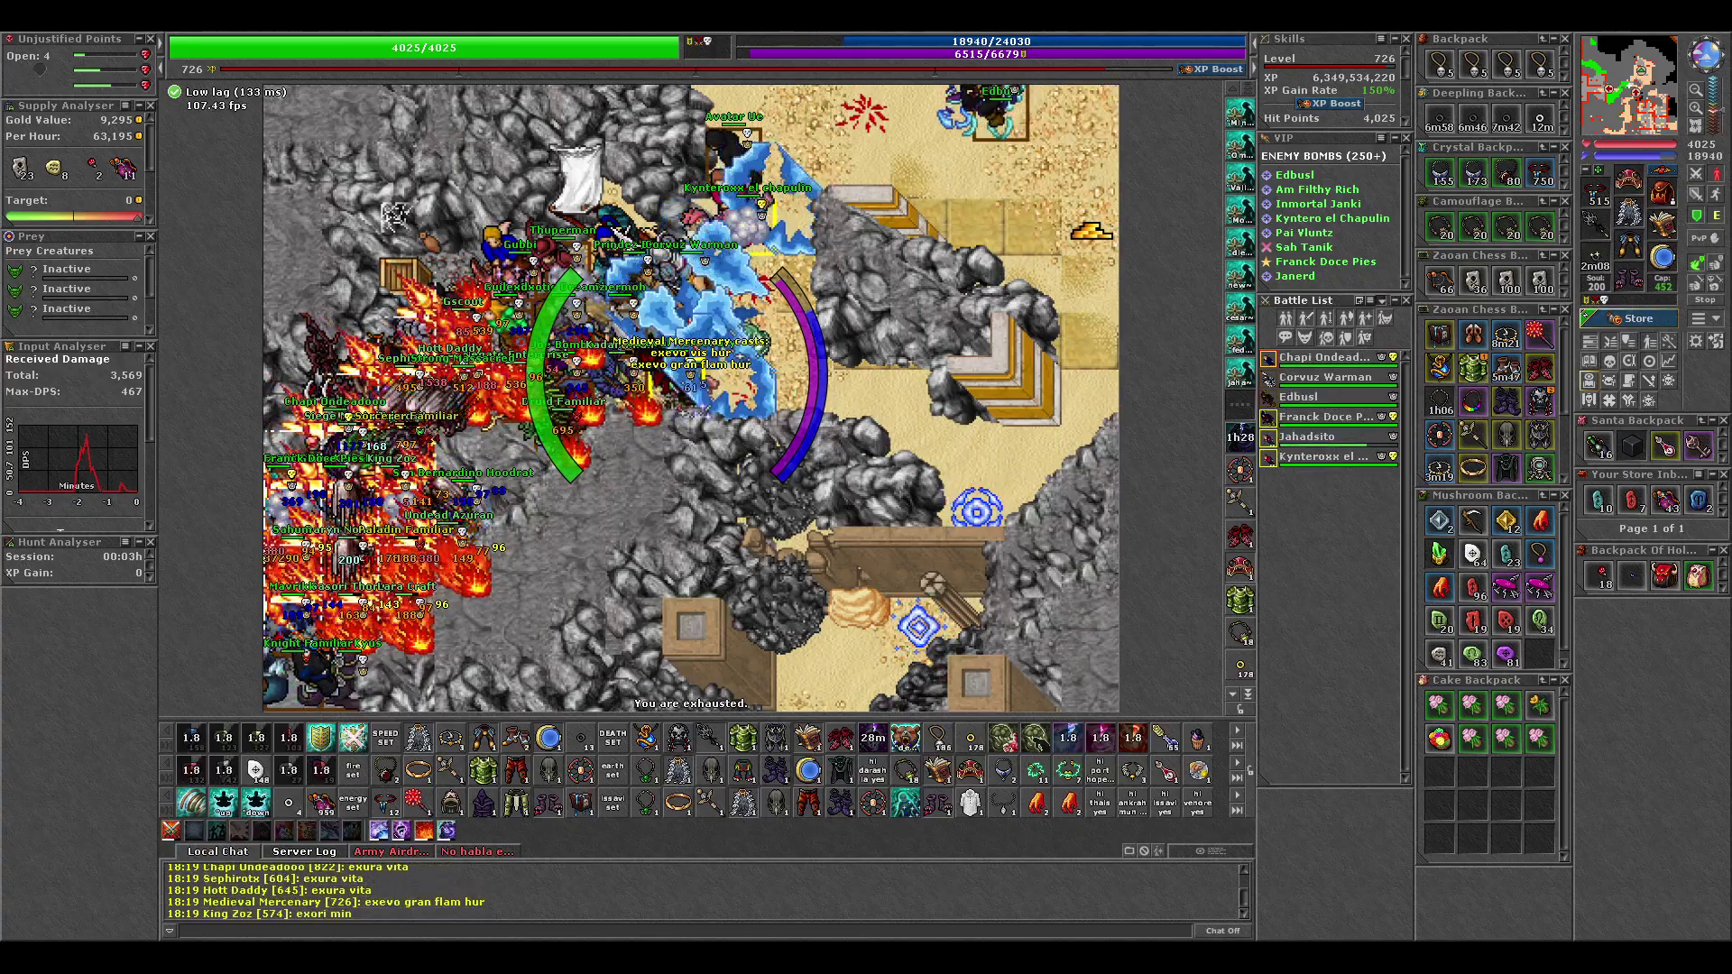
{"action": "key", "text": "F2"}
{"action": "key", "text": "F3"}
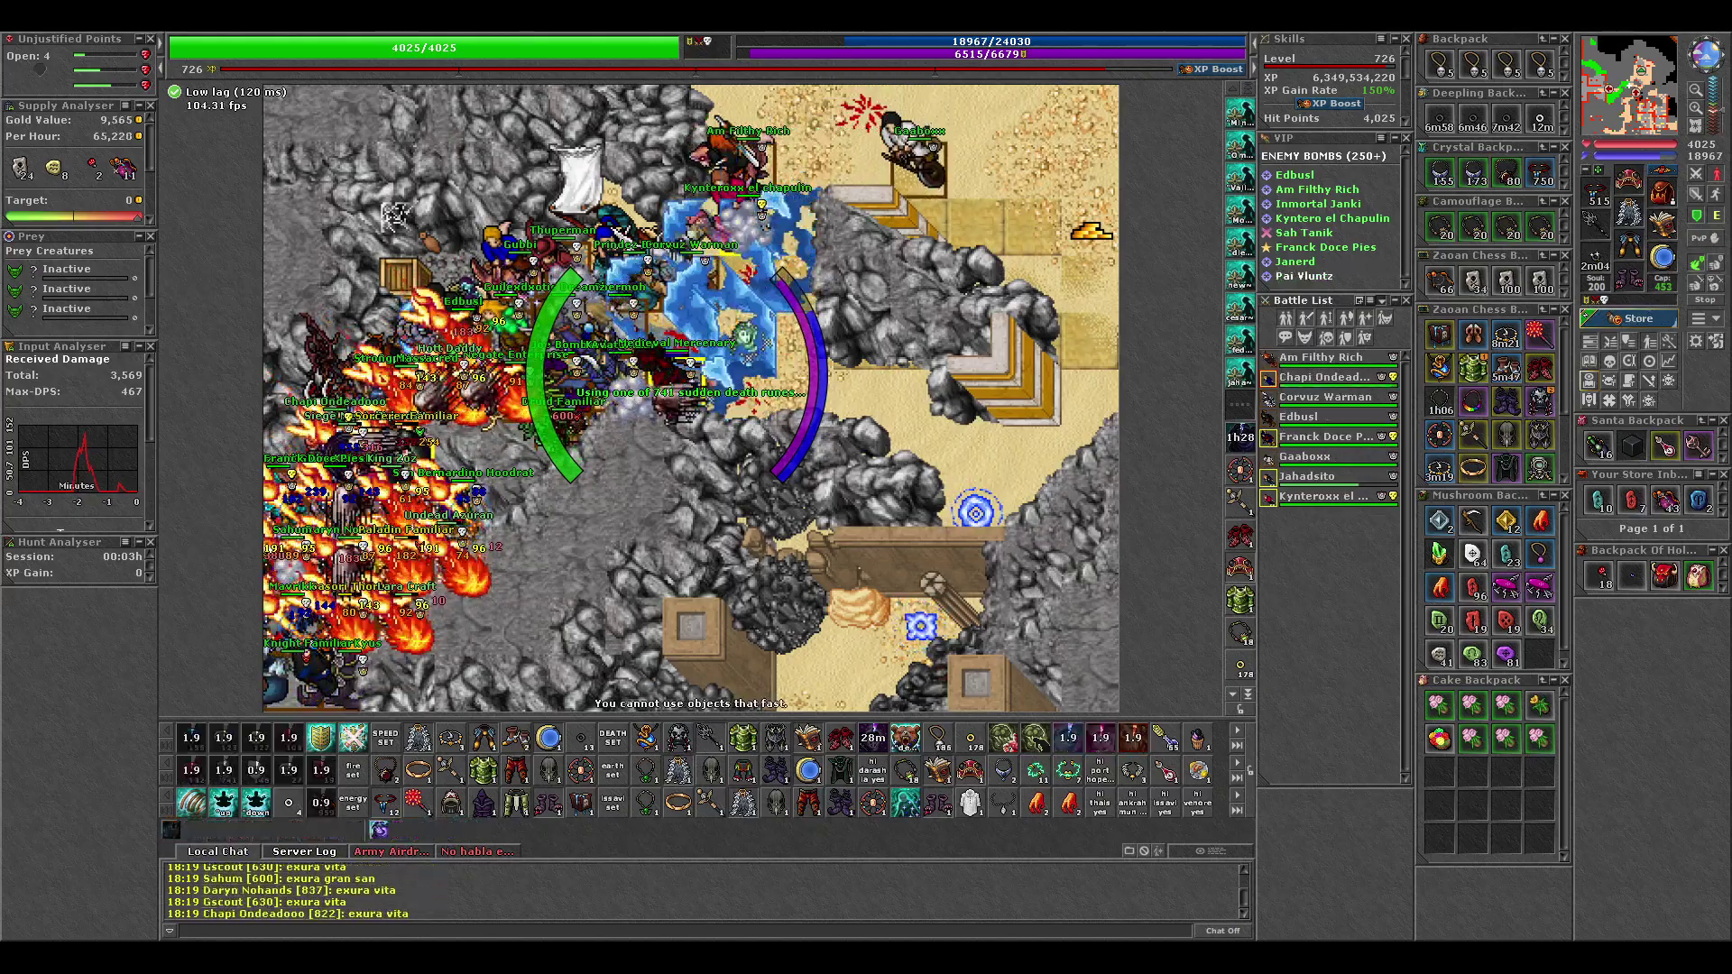
{"action": "key", "text": "F3"}
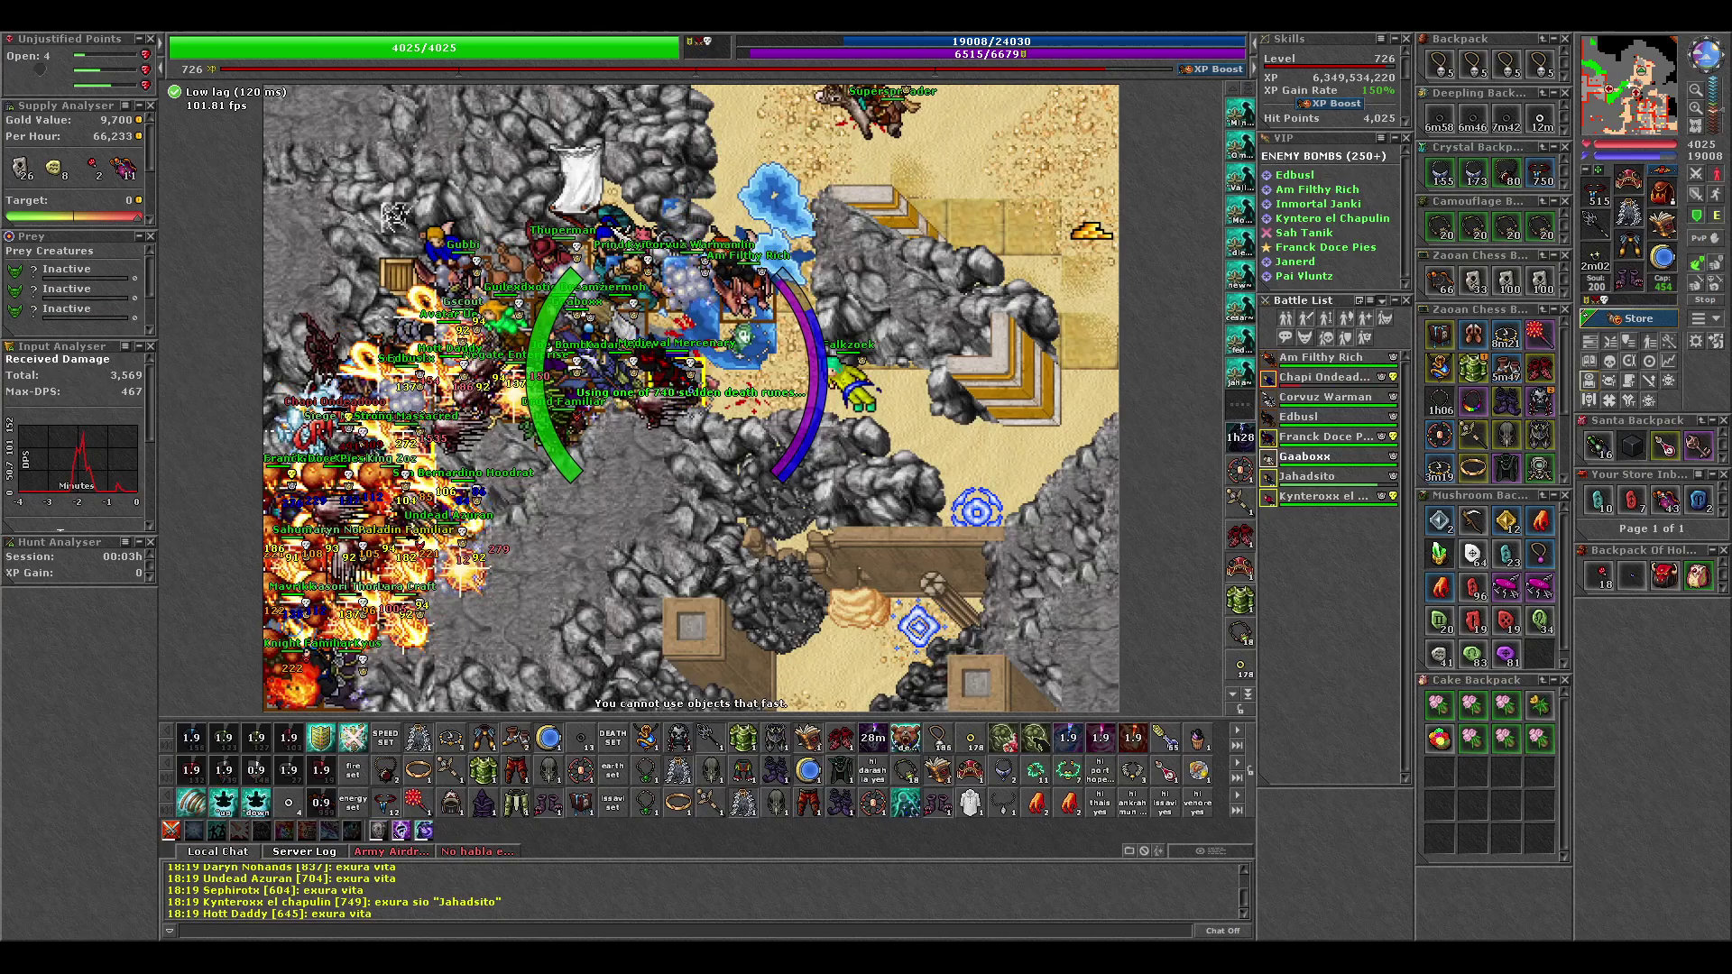
{"action": "key", "text": "F3"}
Step: Drink an ultimate mana potion and renew the magic wall, adding an attack spell
{"action": "key", "text": "F1"}
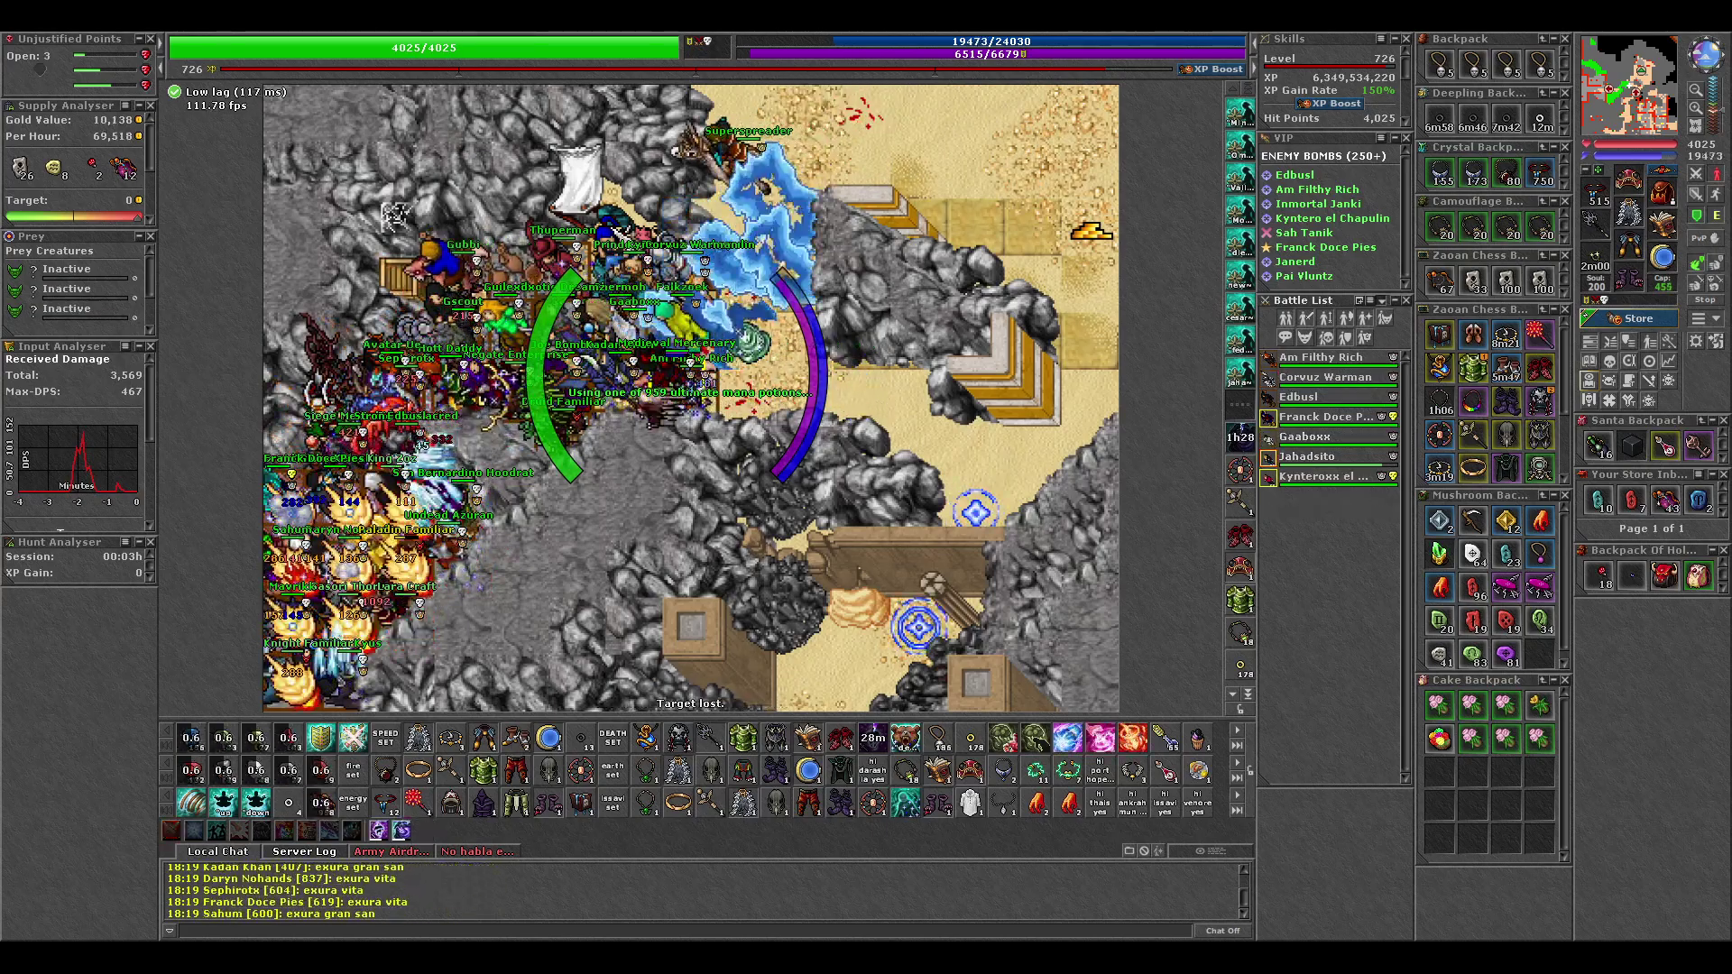
{"action": "key", "text": "F1"}
{"action": "key", "text": "F4"}
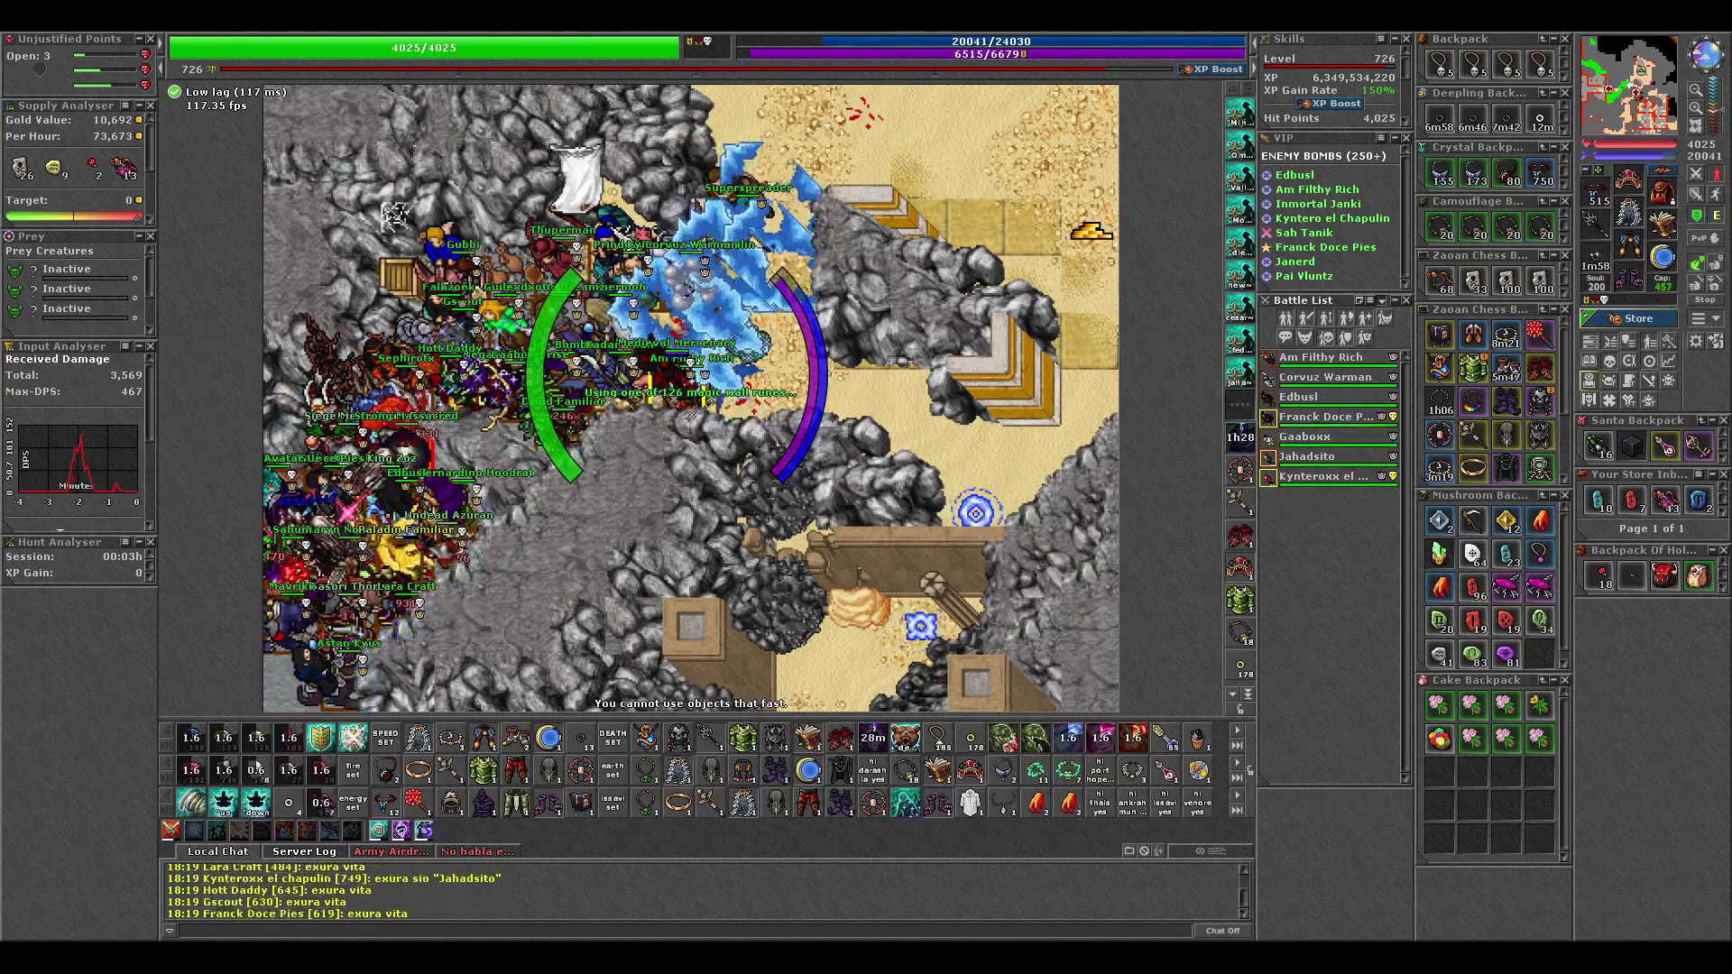
{"action": "key", "text": "F2"}
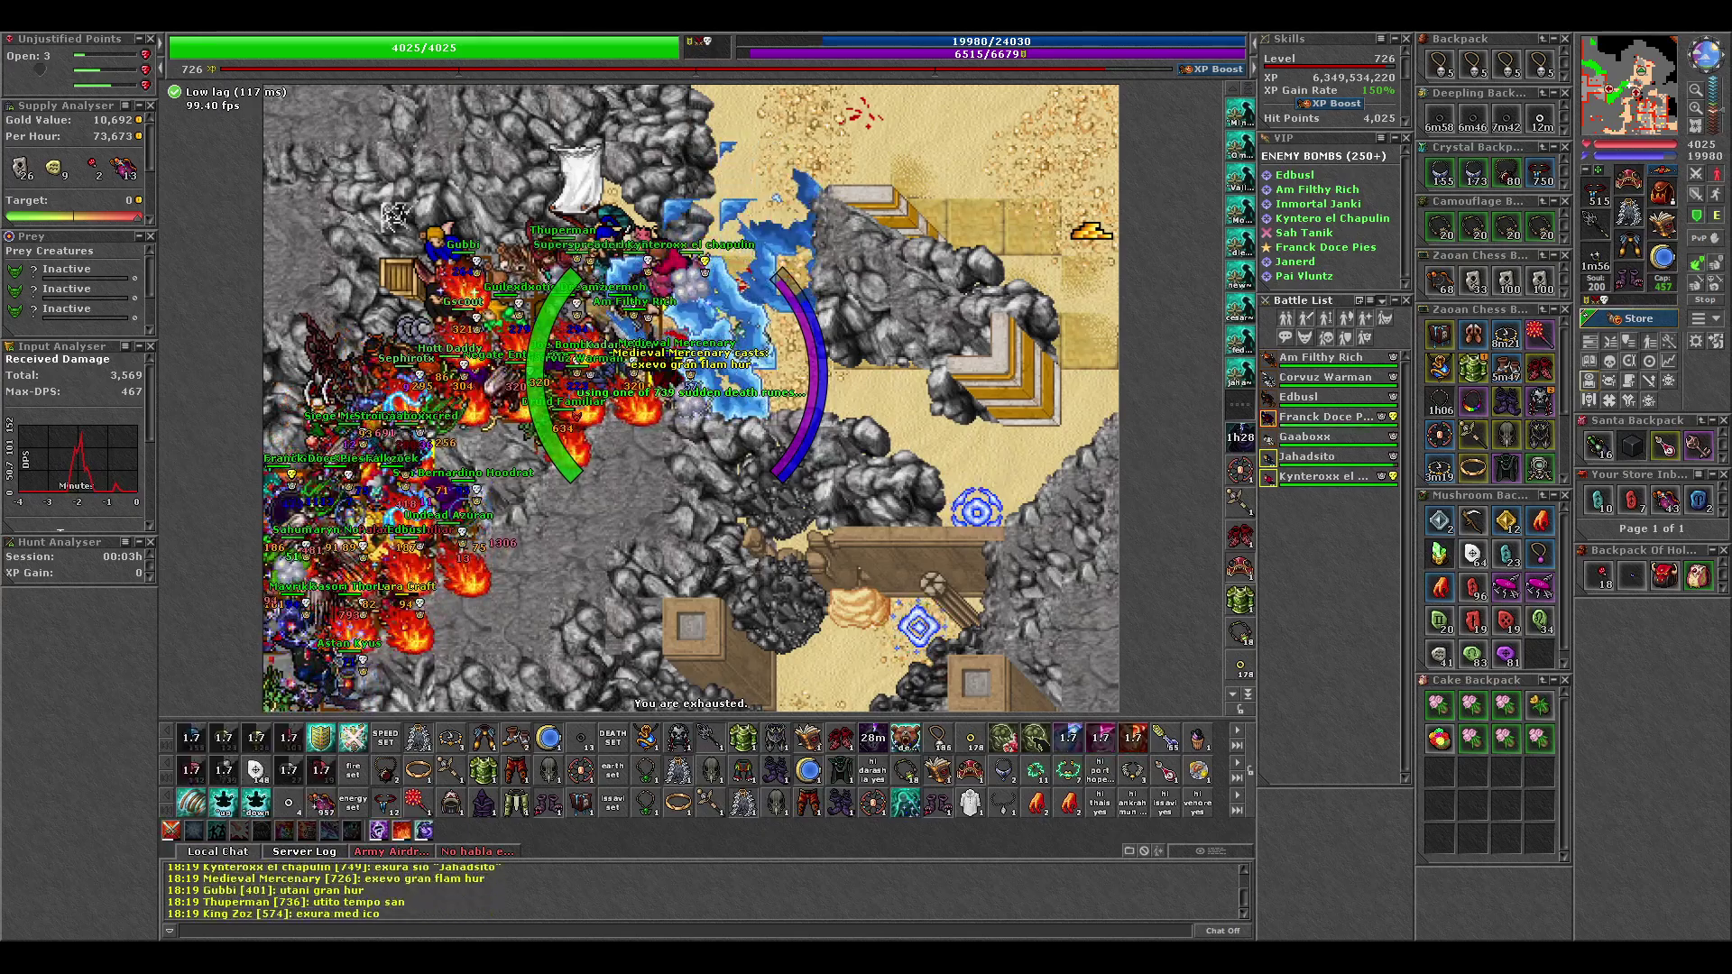
{"action": "key", "text": "F3"}
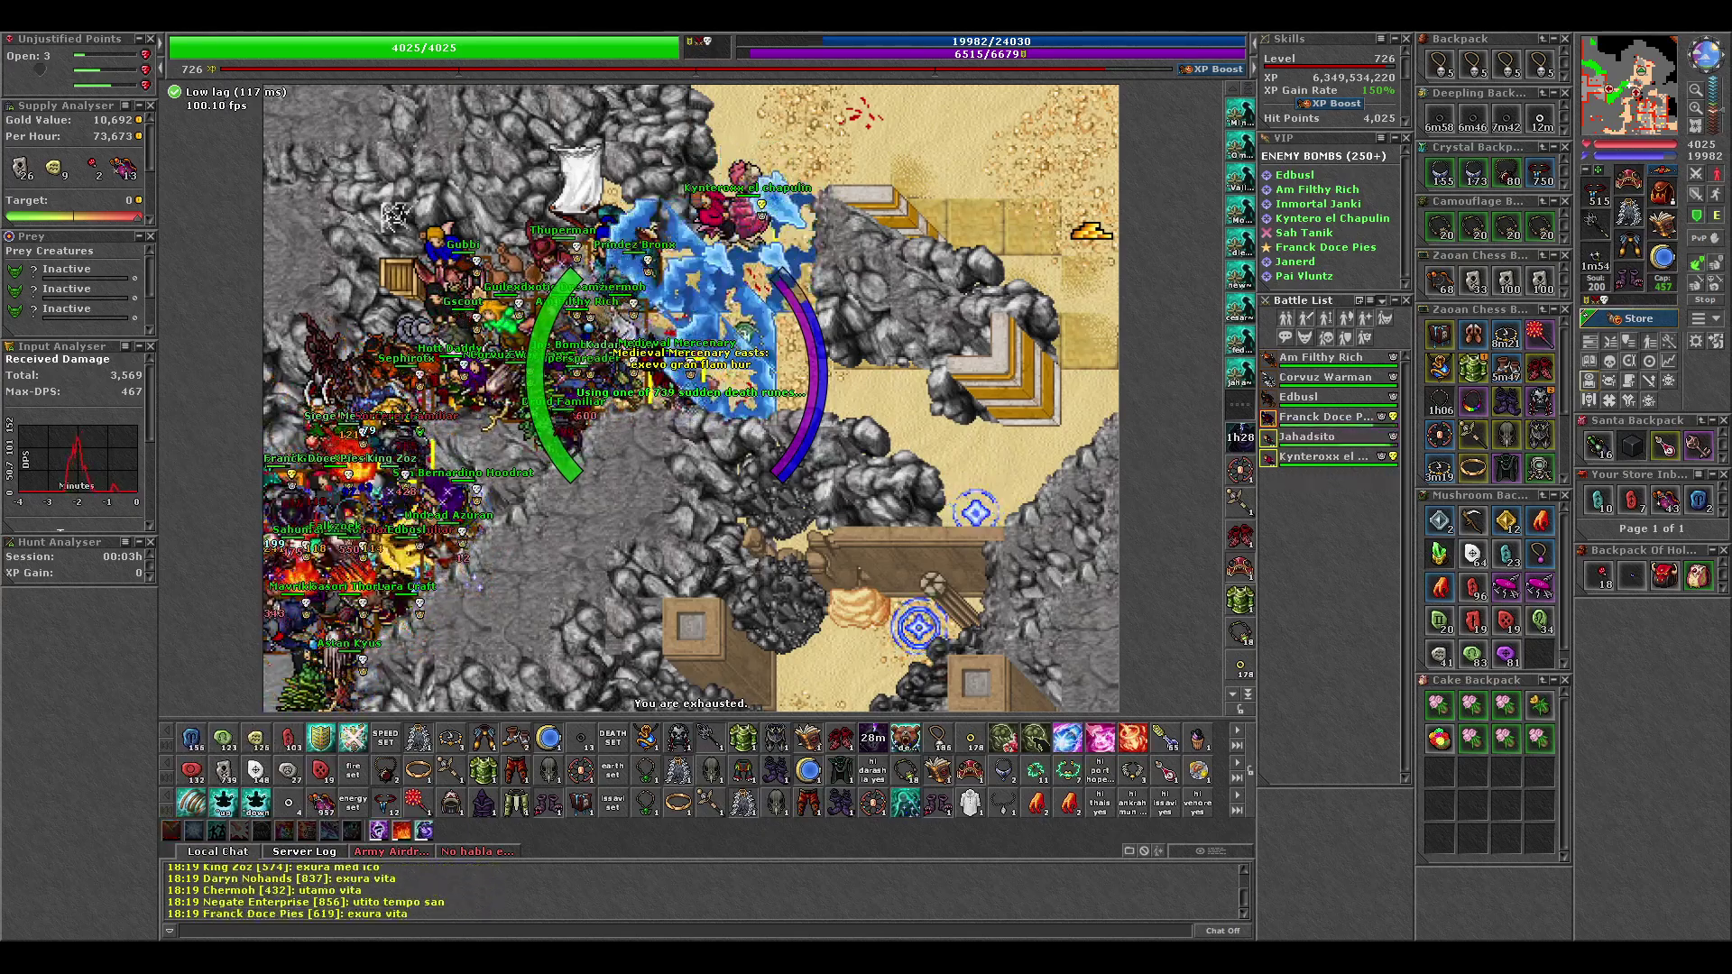
Step: Keep throwing runes at the crowd near the magic wall, then step west
{"action": "key", "text": "F1"}
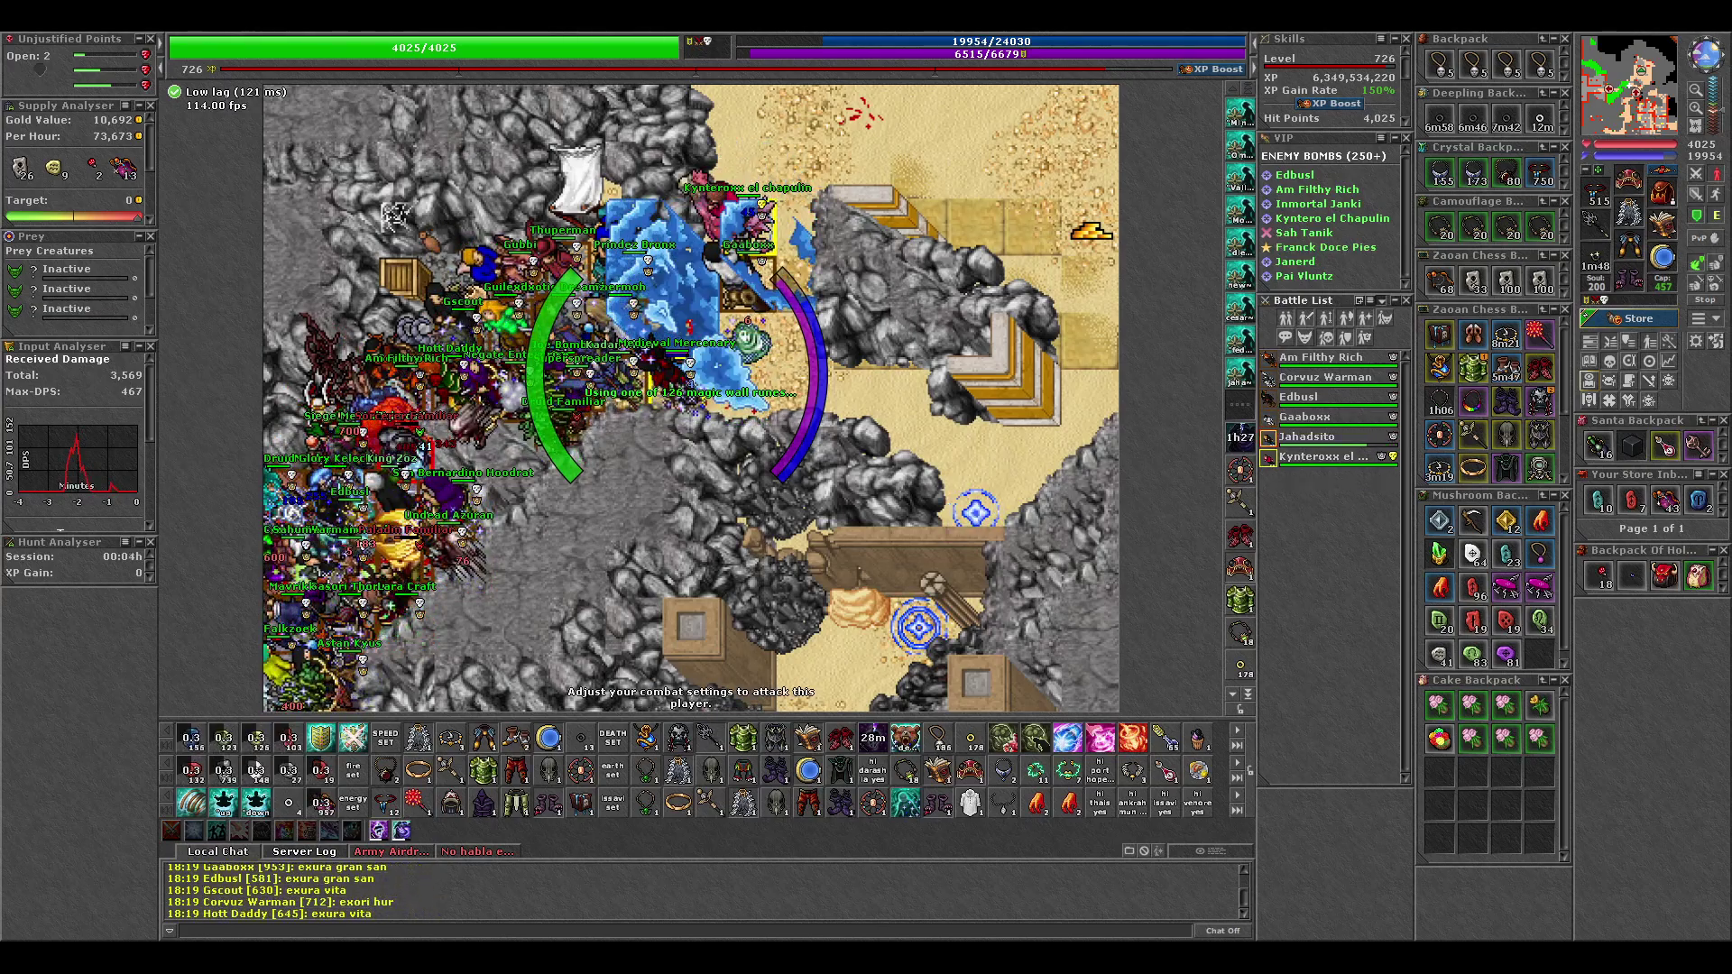
{"action": "key", "text": "F1"}
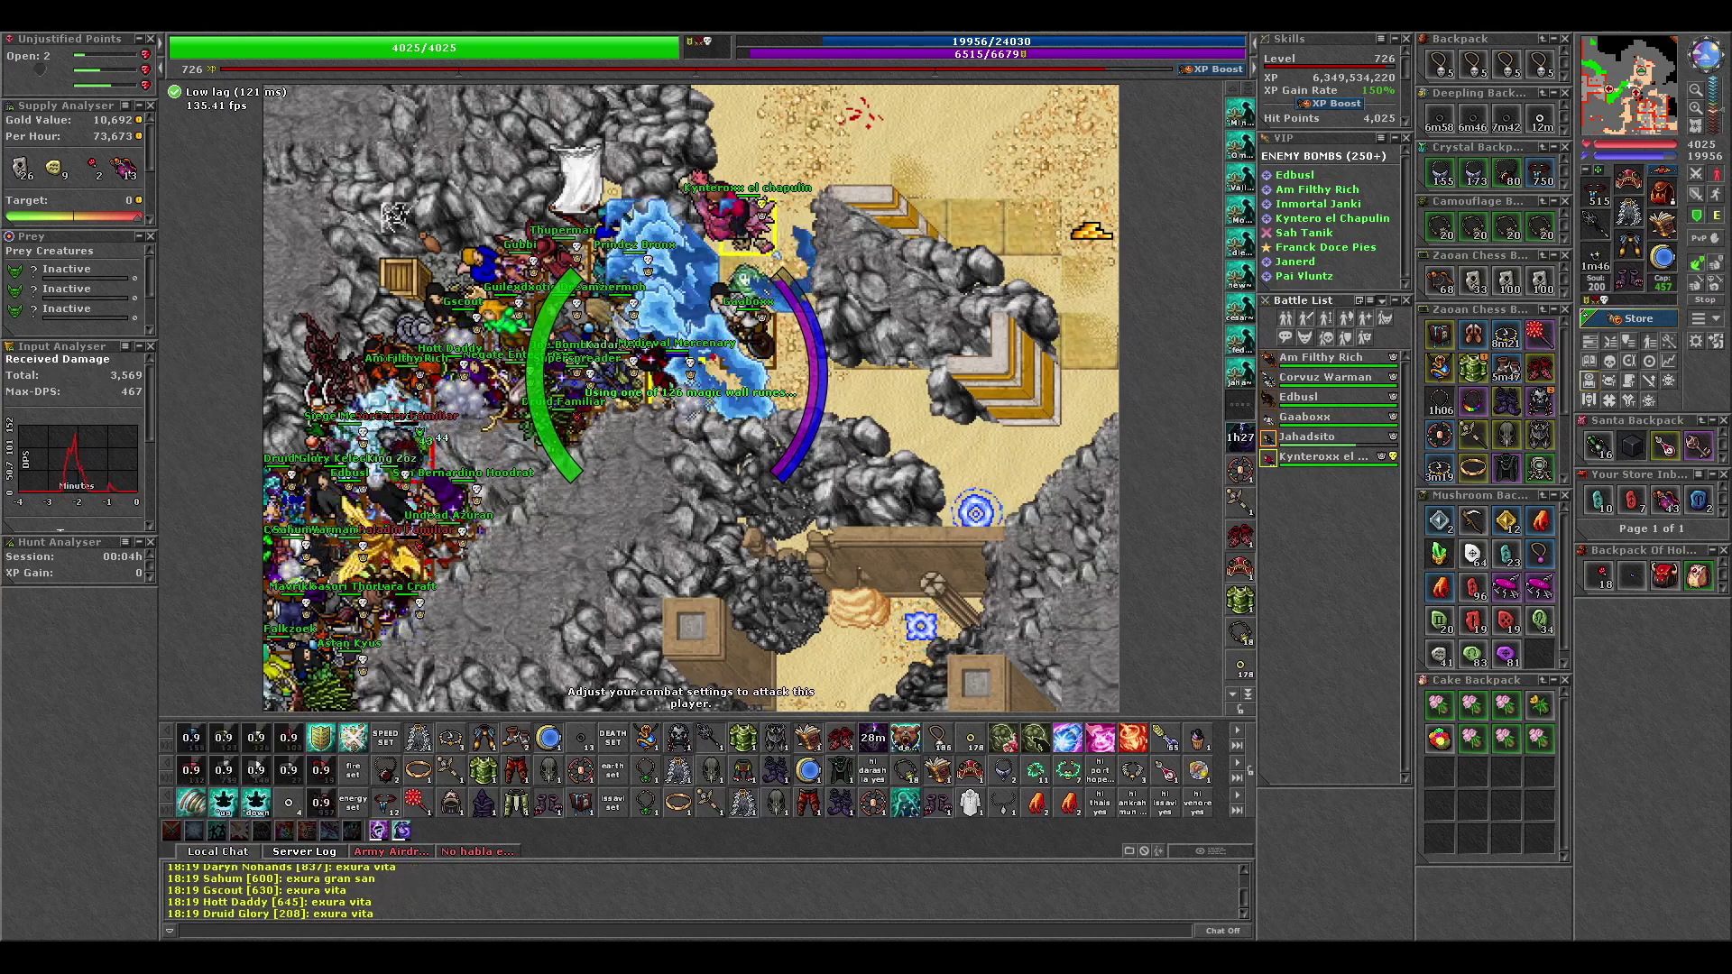
{"action": "key", "text": "F1"}
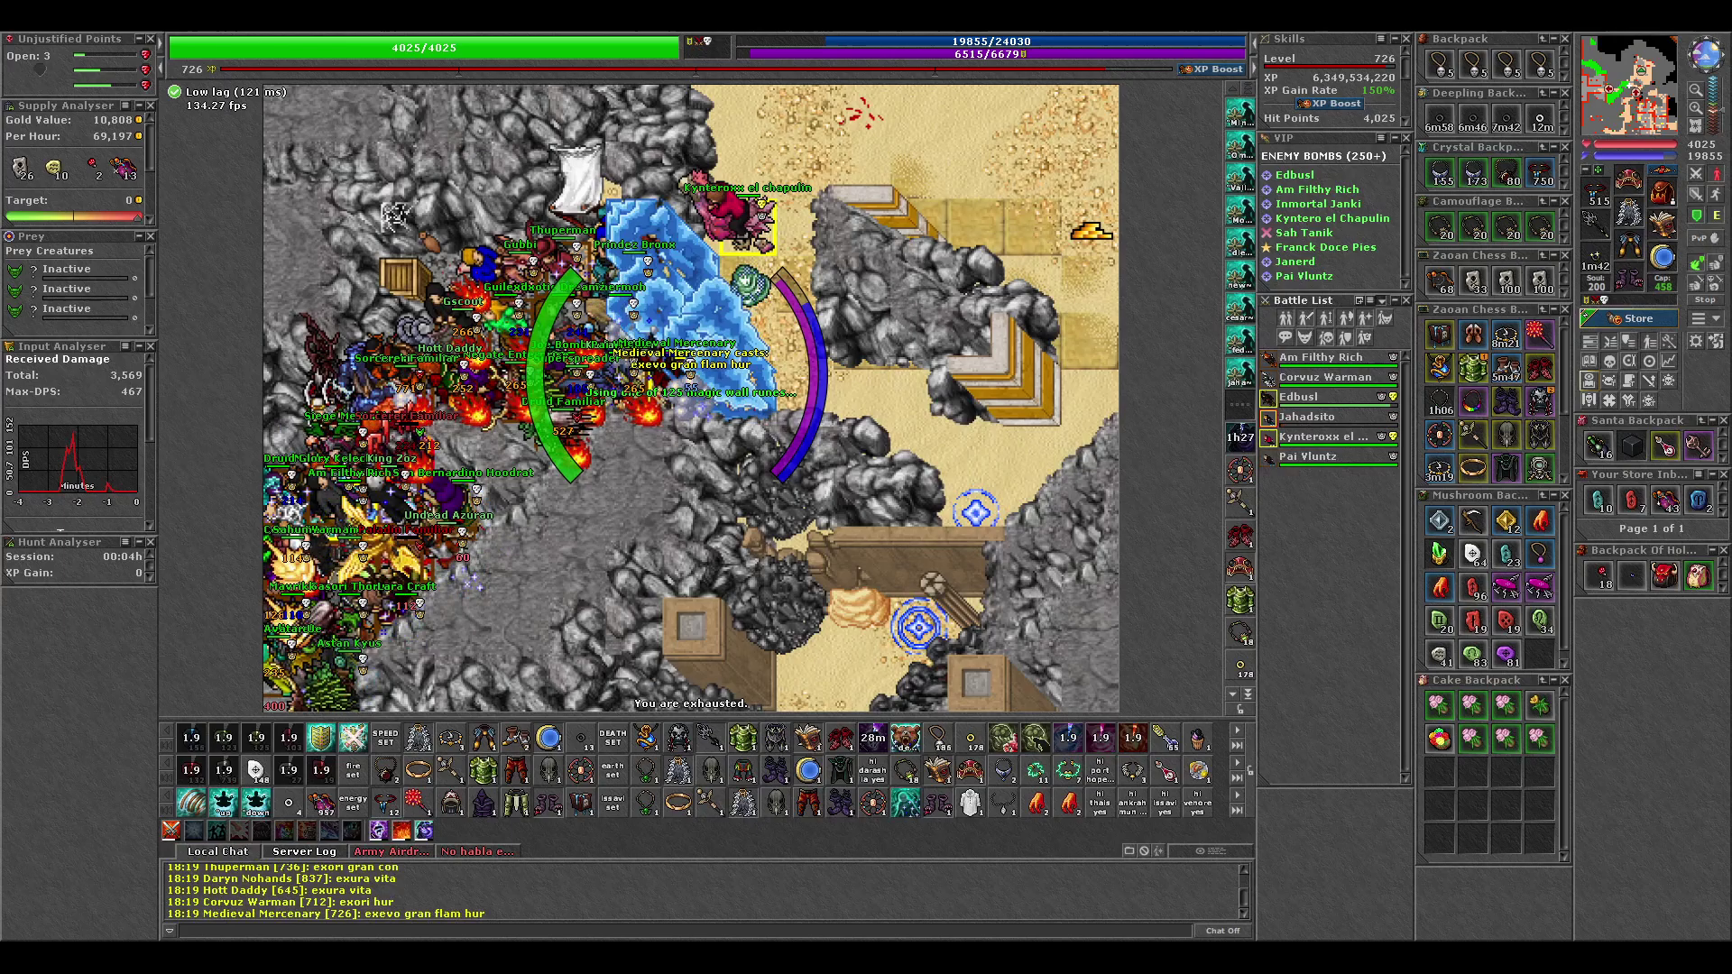
{"action": "key", "text": "F1"}
{"action": "key", "text": "Left"}
{"action": "key", "text": "Left"}
{"action": "key", "text": "Left"}
{"action": "key", "text": "Left"}
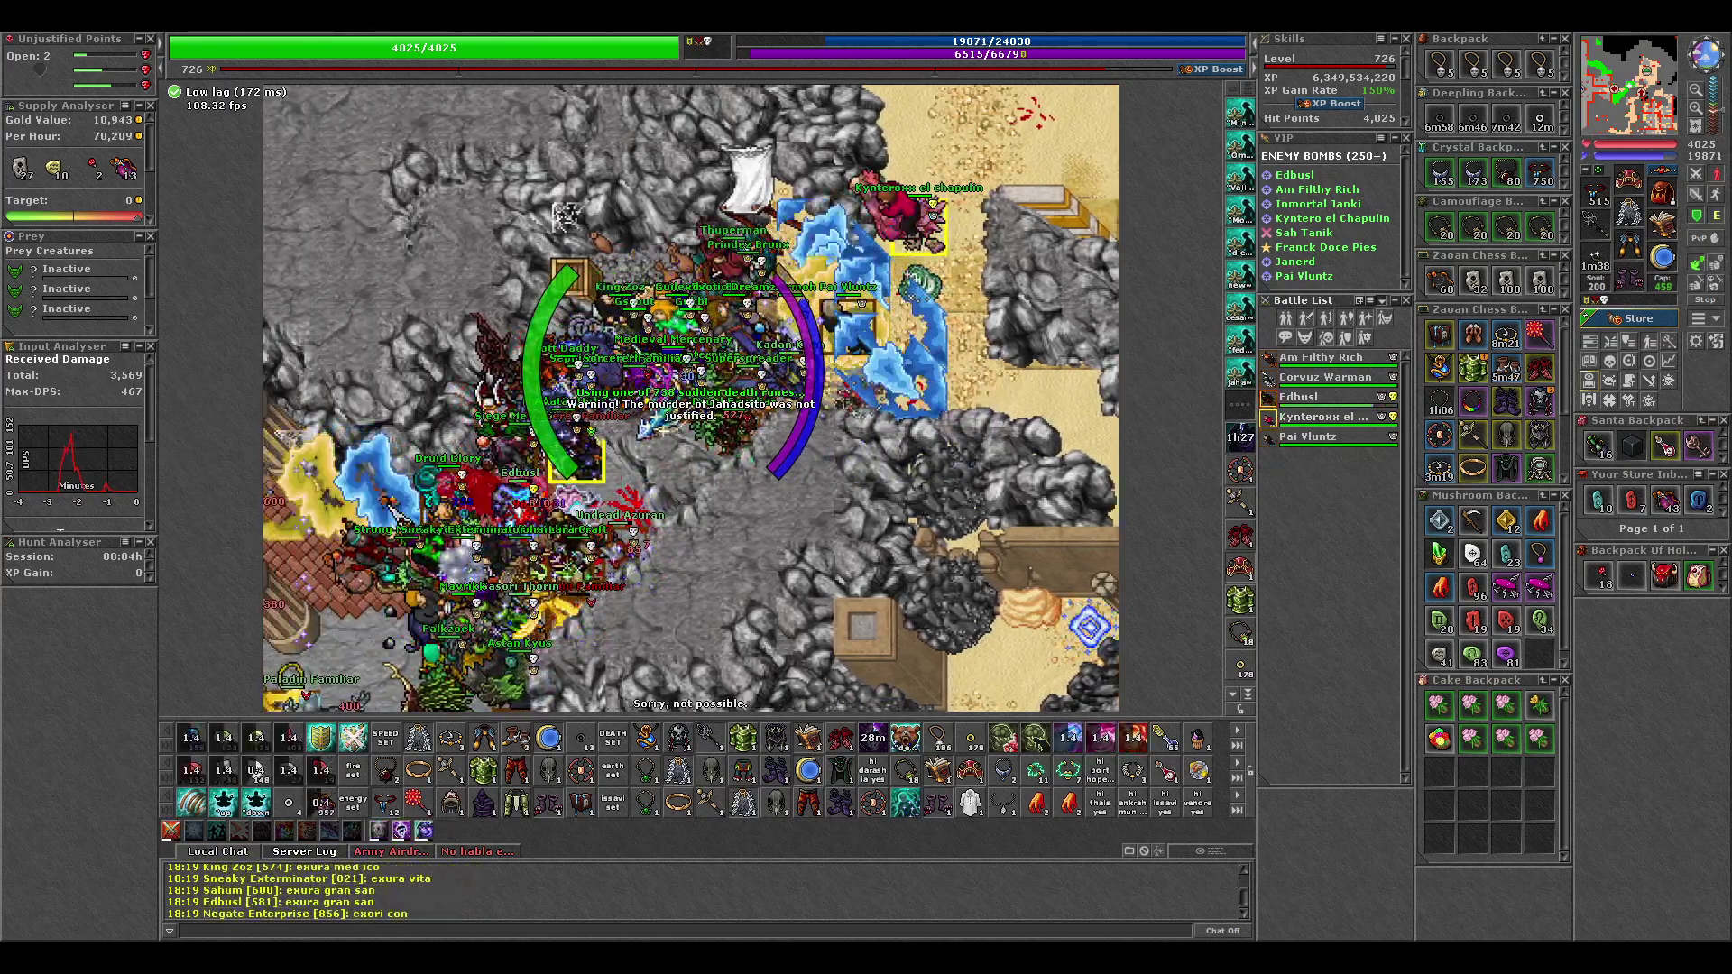
Step: Drop fire fields, walk east and north-east onto the sand, then fire another rune
{"action": "key", "text": "F1"}
{"action": "key", "text": "Right"}
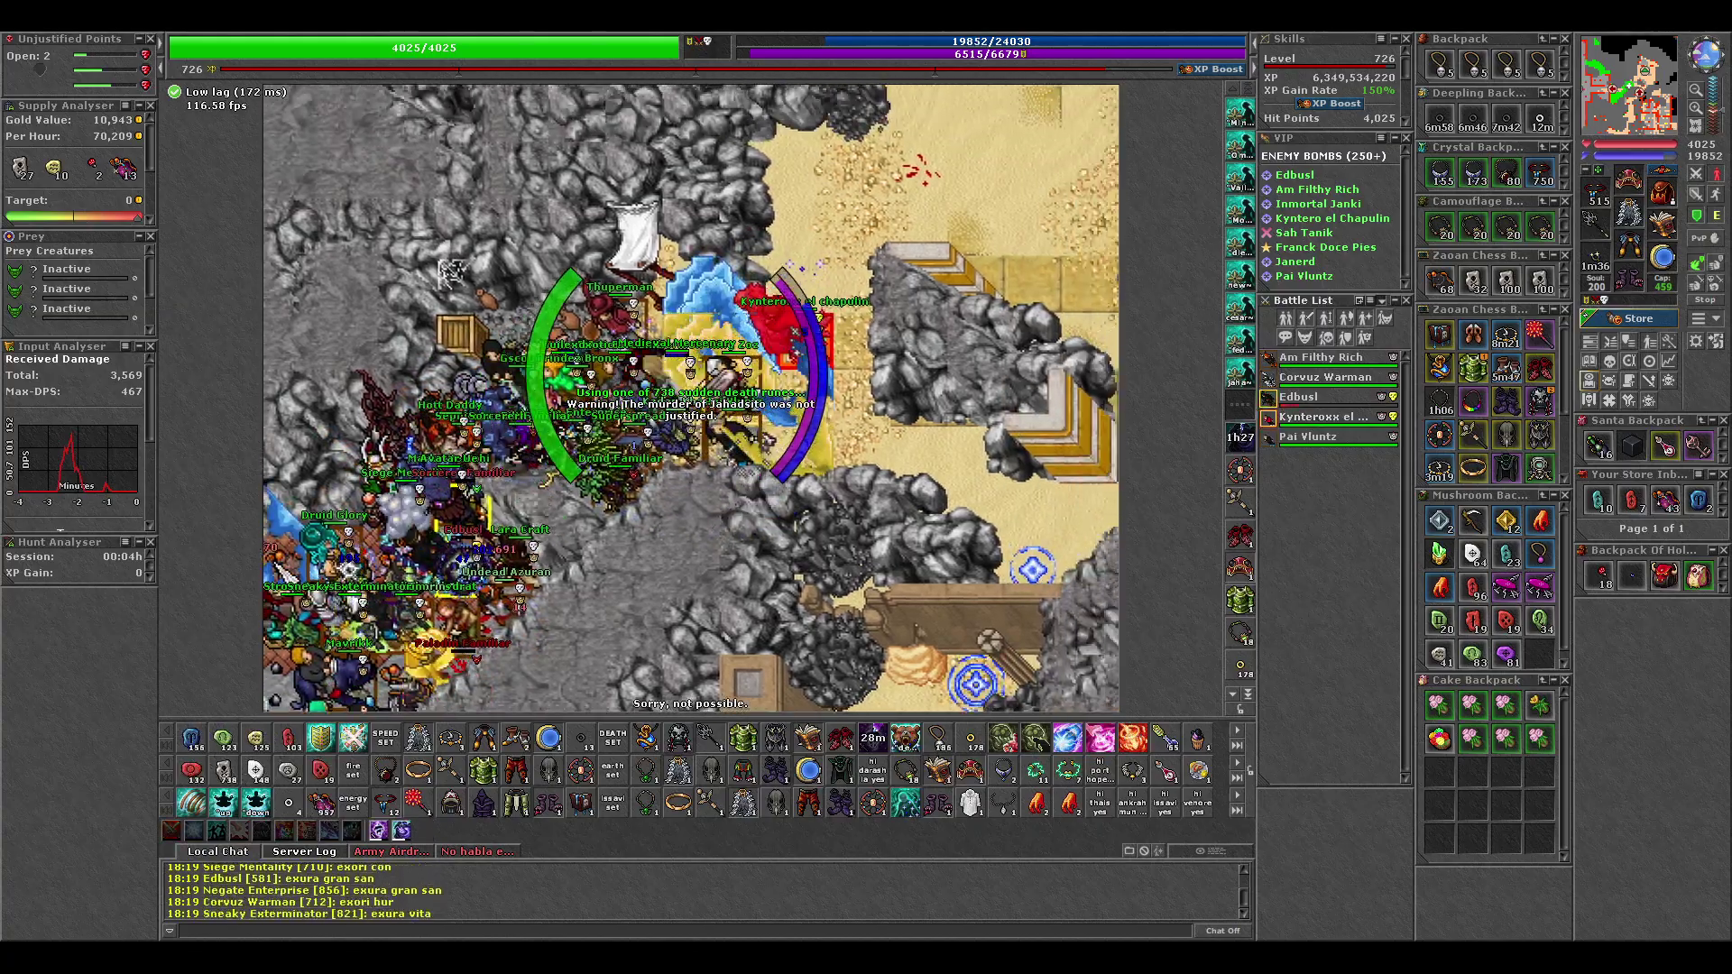
{"action": "key", "text": "Right"}
{"action": "key", "text": "Up"}
{"action": "key", "text": "Right"}
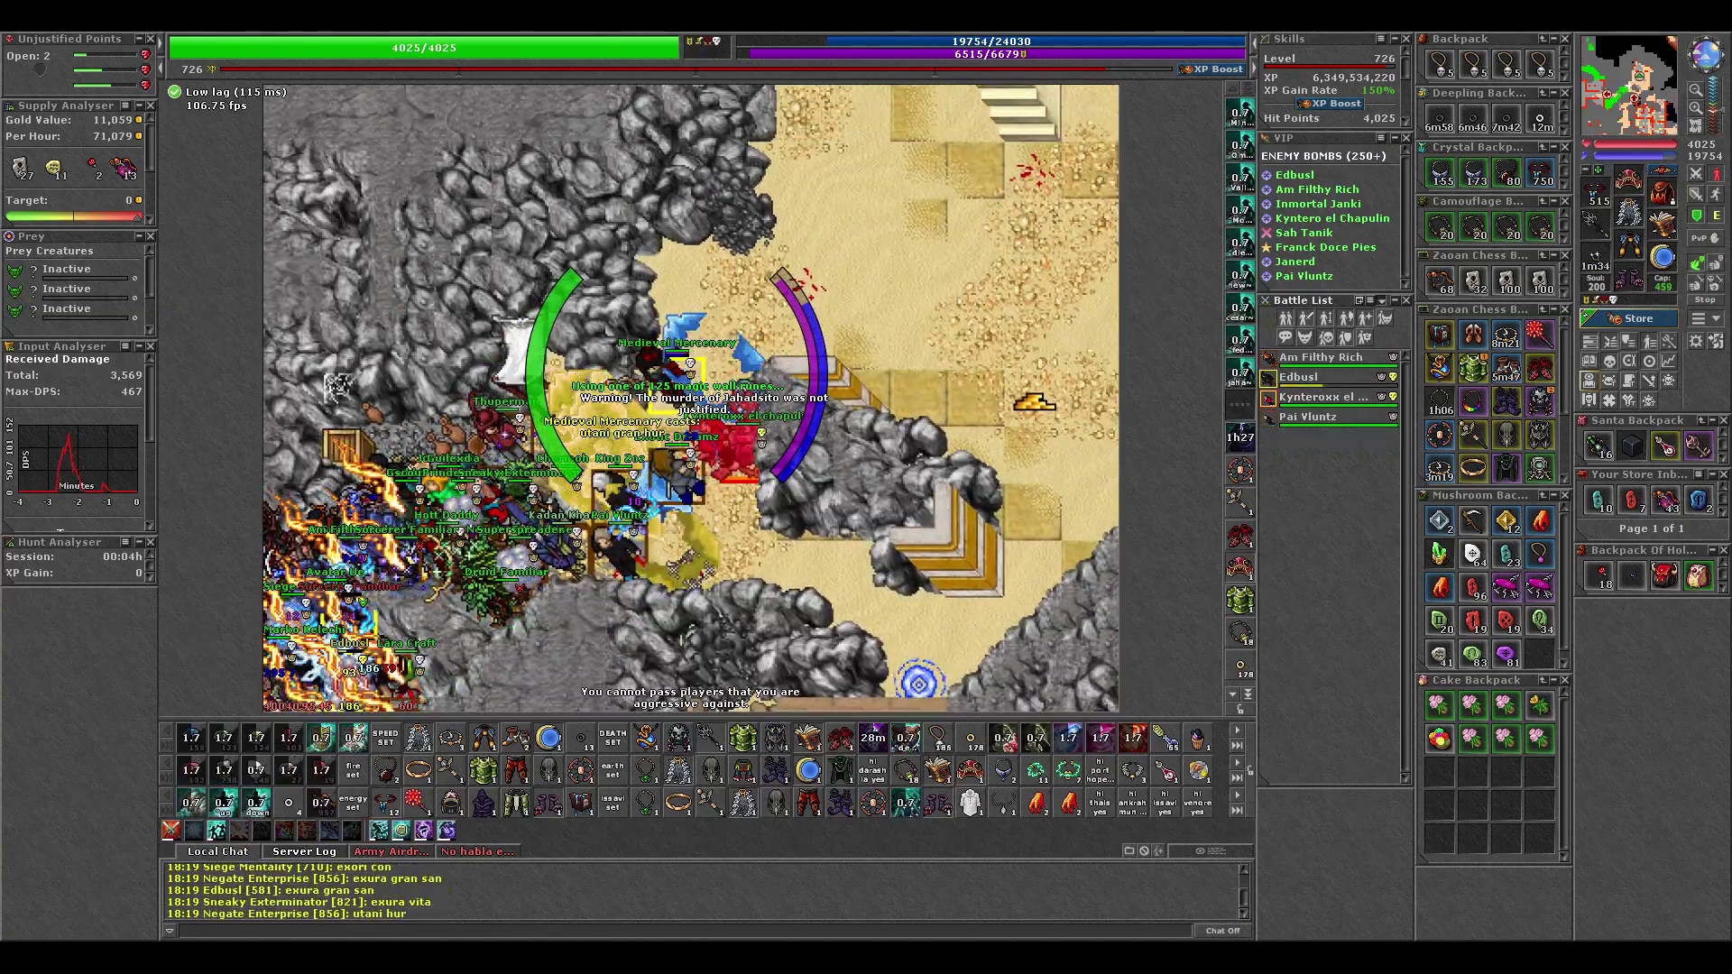
{"action": "key", "text": "F1"}
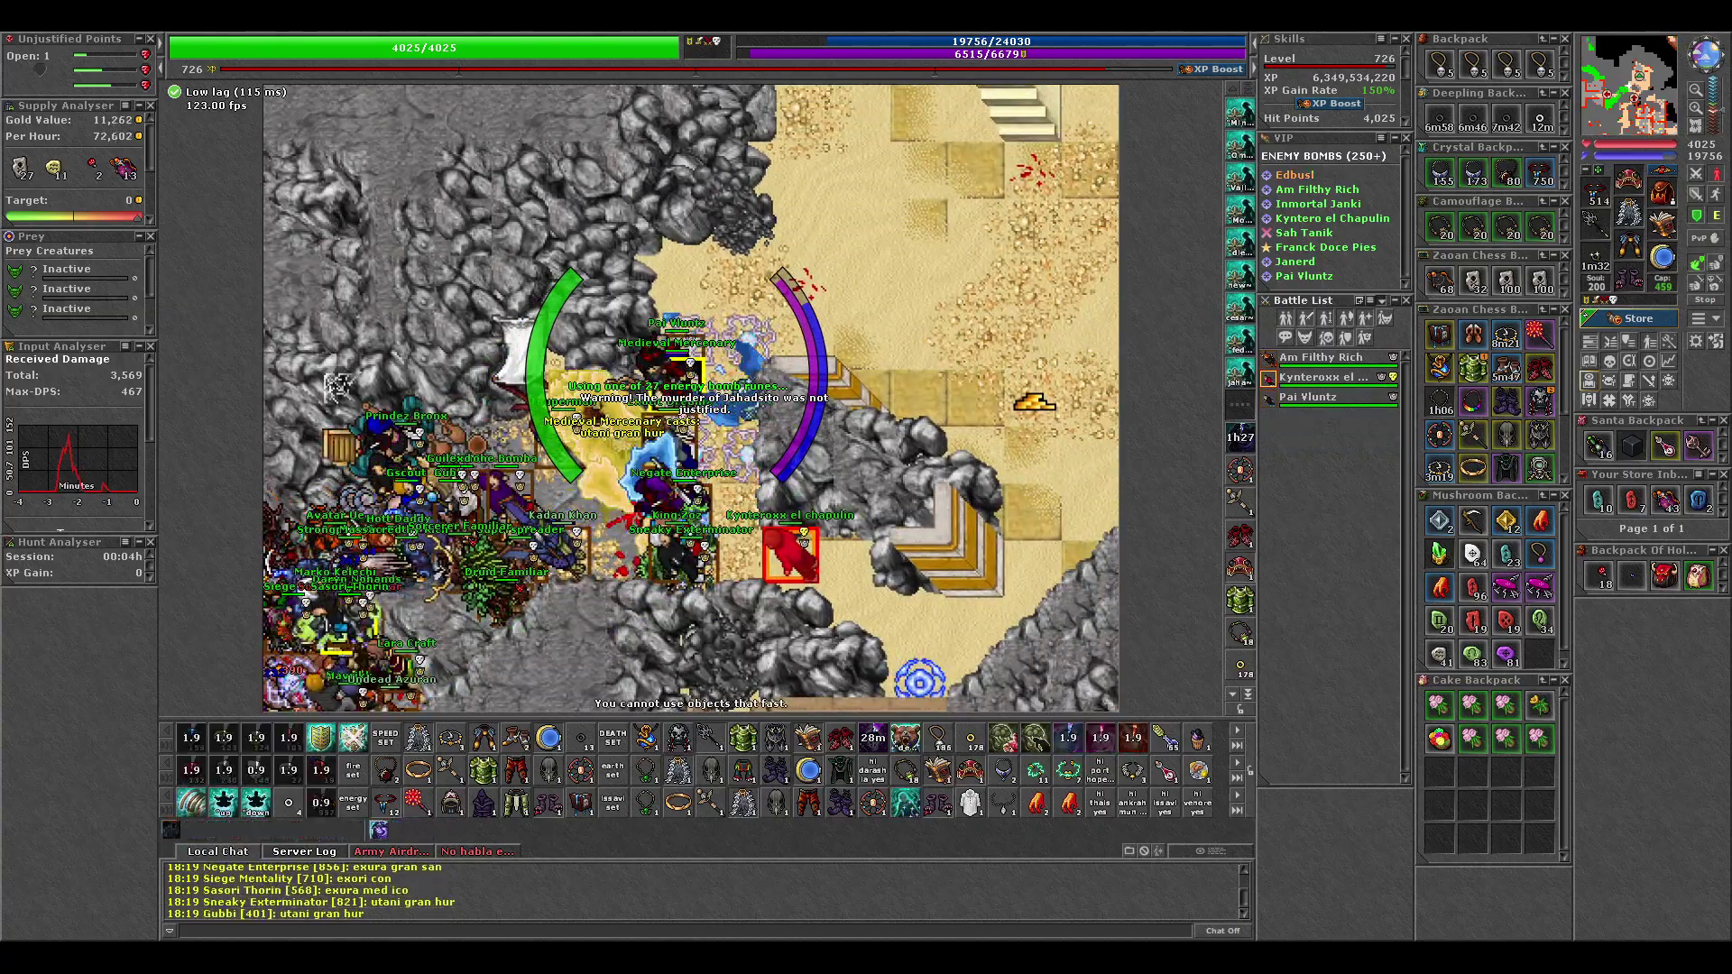